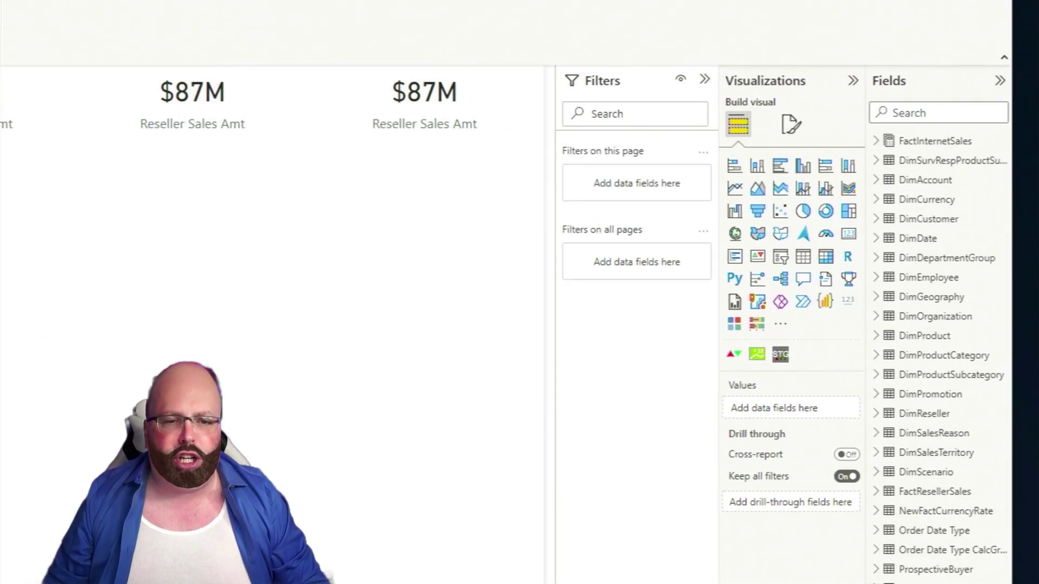
Step: Look over the page's canvas background colour choices, then return to the visual-building options
{"action": "mouse_move", "coordinate": [794, 147]}
{"action": "left_mouse_down"}
{"action": "mouse_move", "coordinate": [811, 135]}
{"action": "mouse_move", "coordinate": [736, 135]}
{"action": "mouse_move", "coordinate": [760, 106]}
{"action": "mouse_move", "coordinate": [892, 186]}
{"action": "mouse_move", "coordinate": [914, 103]}
{"action": "left_mouse_up"}
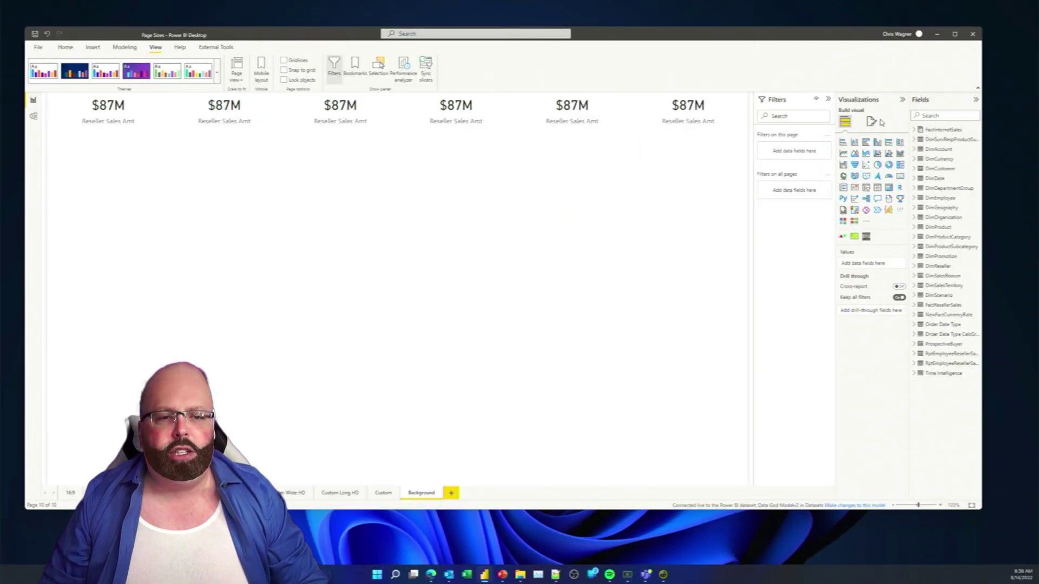
{"action": "left_click", "coordinate": [815, 122]}
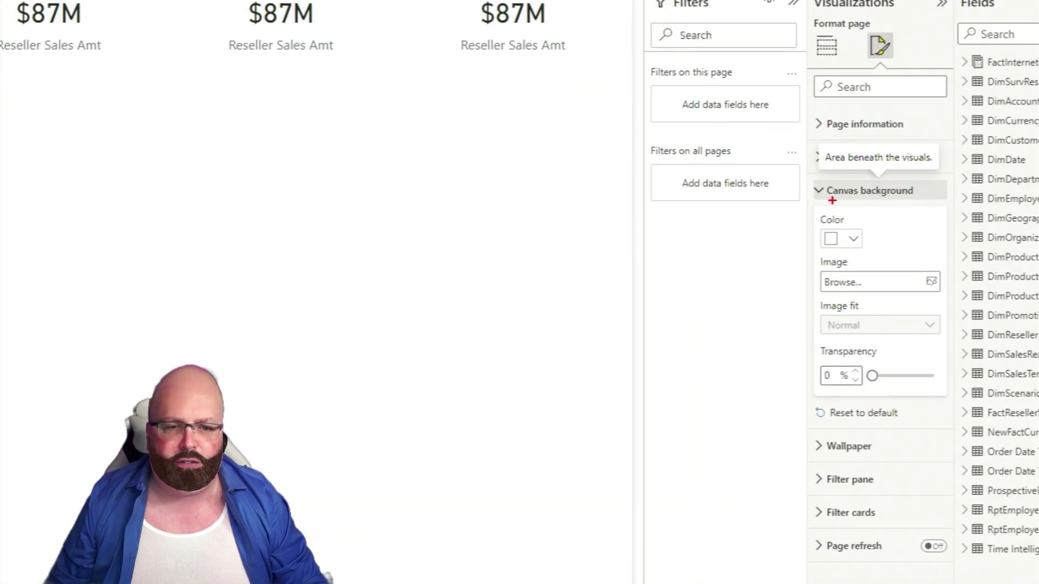
{"action": "mouse_move", "coordinate": [808, 178]}
{"action": "left_mouse_down"}
{"action": "mouse_move", "coordinate": [767, 290]}
{"action": "mouse_move", "coordinate": [1023, 457]}
{"action": "mouse_move", "coordinate": [742, 169]}
{"action": "left_mouse_up"}
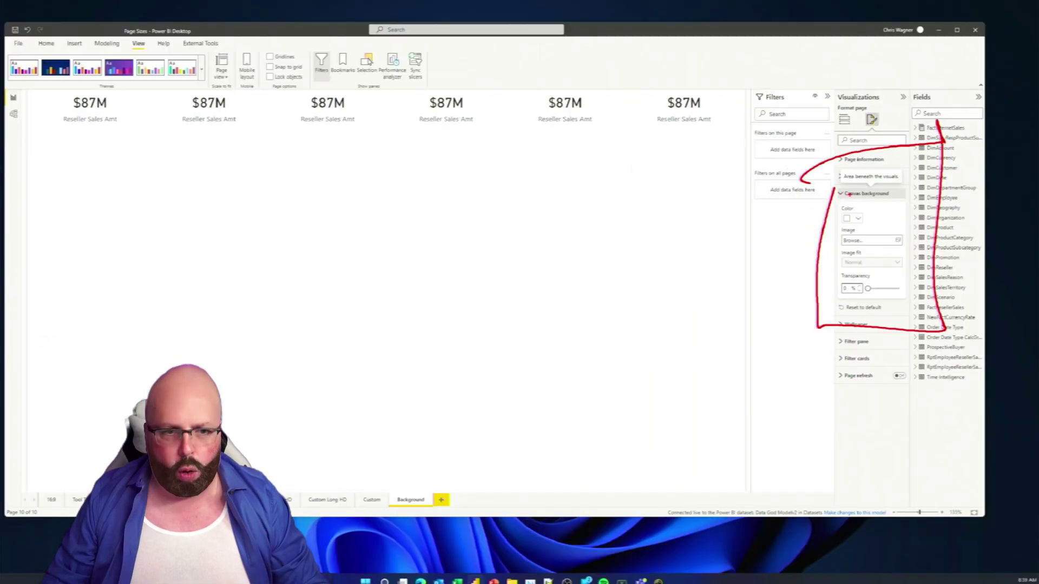
{"action": "key", "text": "Escape"}
{"action": "left_click", "coordinate": [861, 218]}
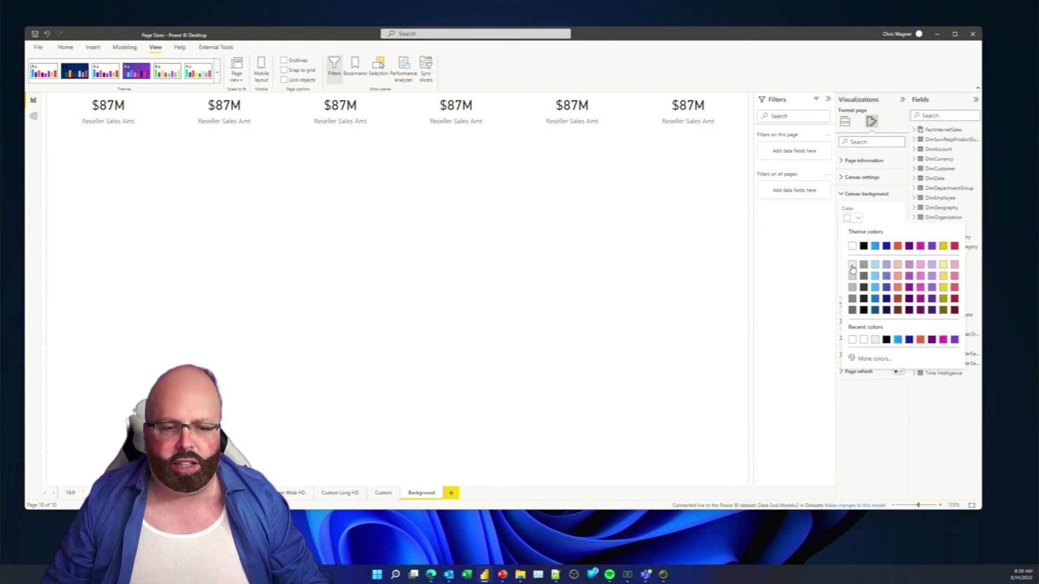
{"action": "left_click", "coordinate": [865, 340]}
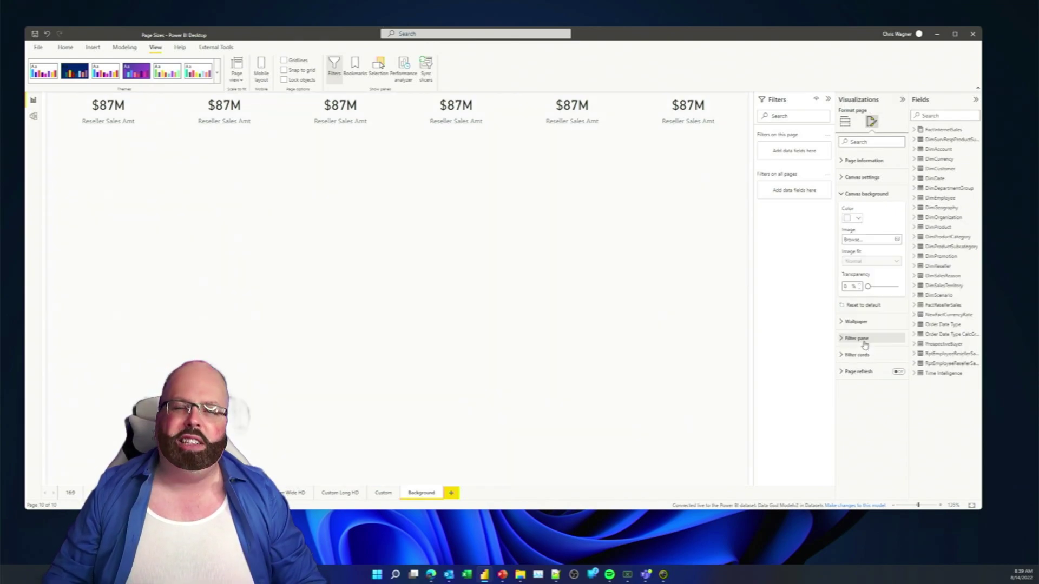
{"action": "left_click", "coordinate": [537, 239]}
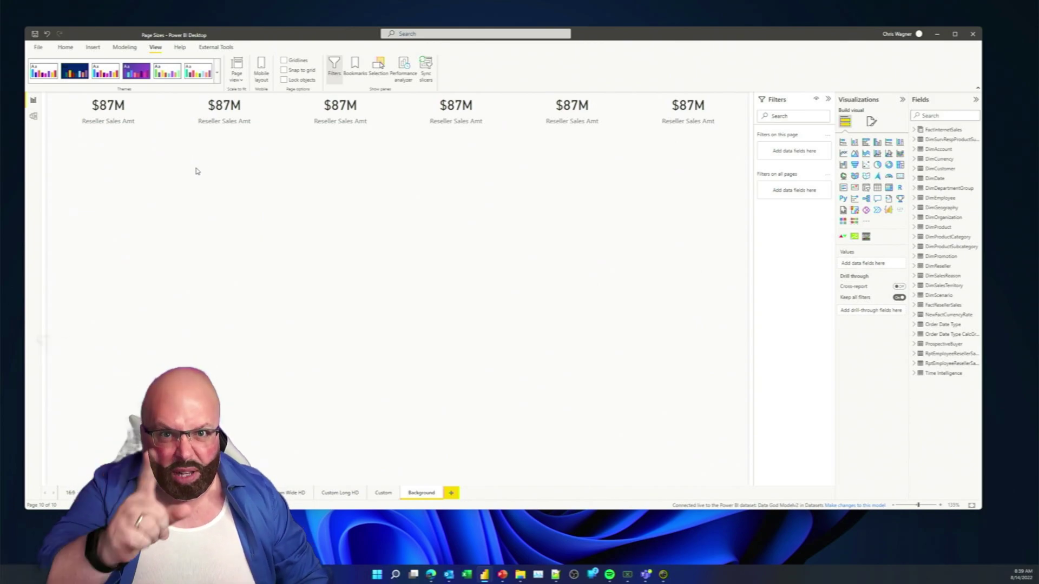
Step: Select the first $87M card and expand its General > Effects formatting to reveal Background
{"action": "left_click", "coordinate": [124, 121]}
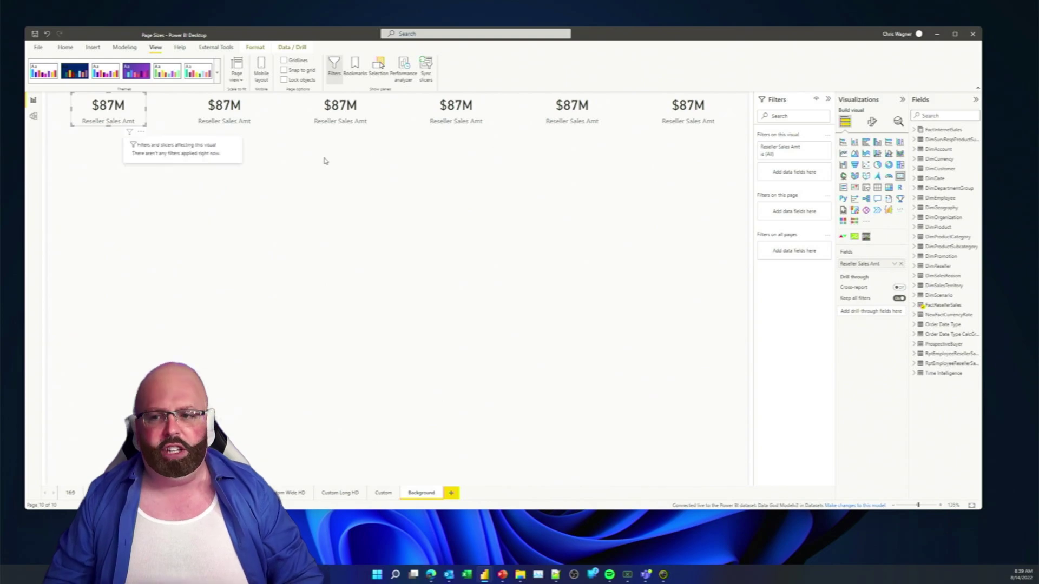
{"action": "left_click", "coordinate": [871, 122]}
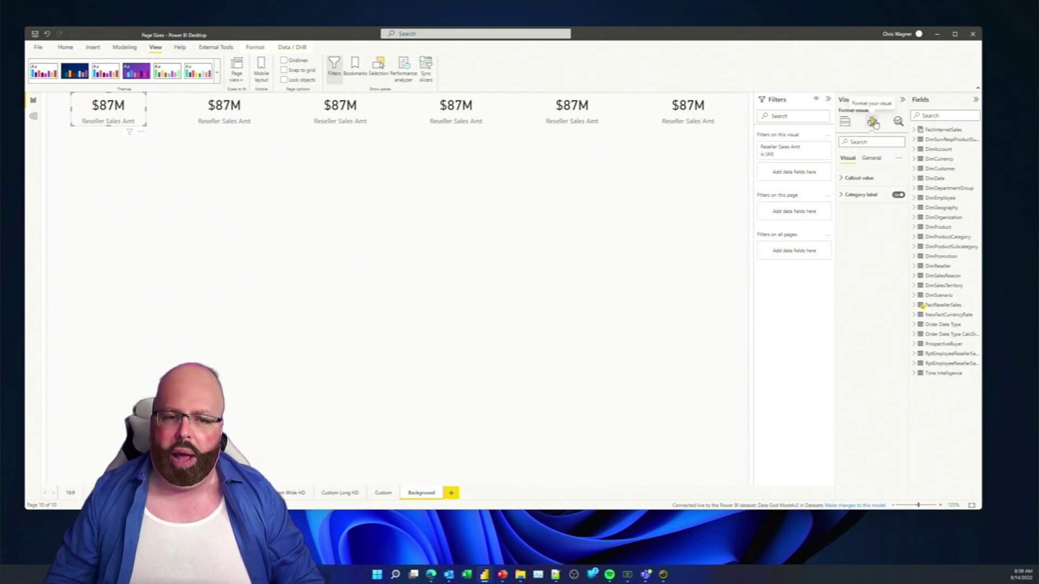
{"action": "left_click", "coordinate": [872, 158]}
{"action": "left_click", "coordinate": [855, 212]}
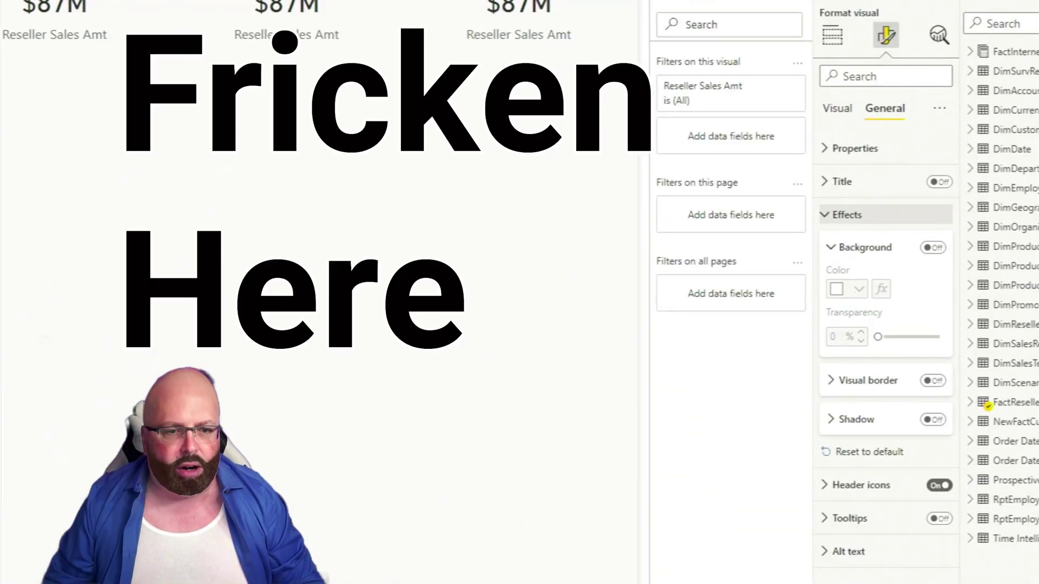
{"action": "mouse_move", "coordinate": [904, 258]}
{"action": "left_mouse_down"}
{"action": "mouse_move", "coordinate": [1017, 270]}
{"action": "mouse_move", "coordinate": [1036, 295]}
{"action": "mouse_move", "coordinate": [849, 257]}
{"action": "mouse_move", "coordinate": [887, 258]}
{"action": "left_mouse_up"}
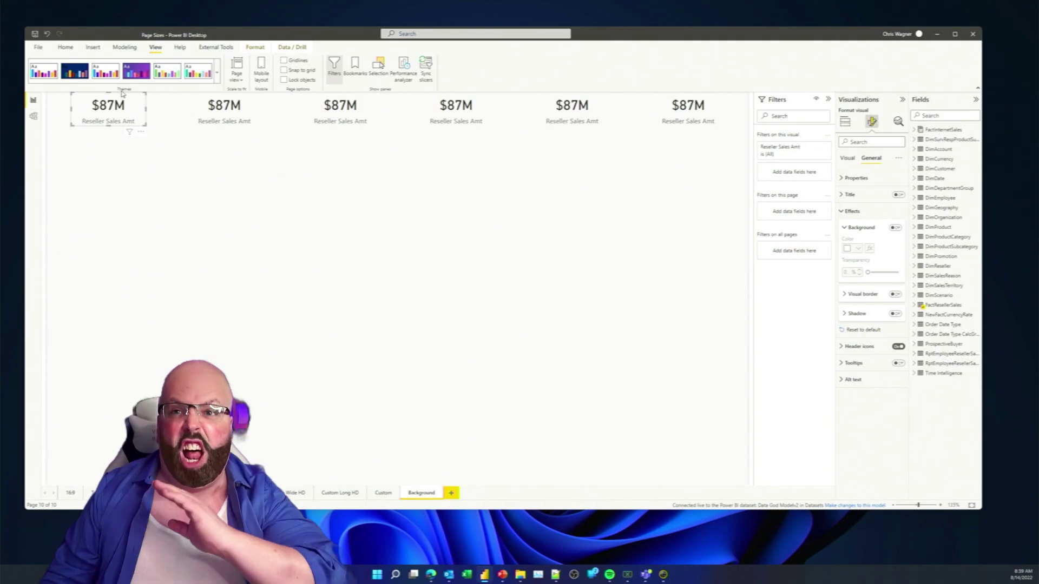
Step: Use Format painter on the Home tab to copy the second $87M card's formatting to the third card
{"action": "left_click", "coordinate": [76, 50]}
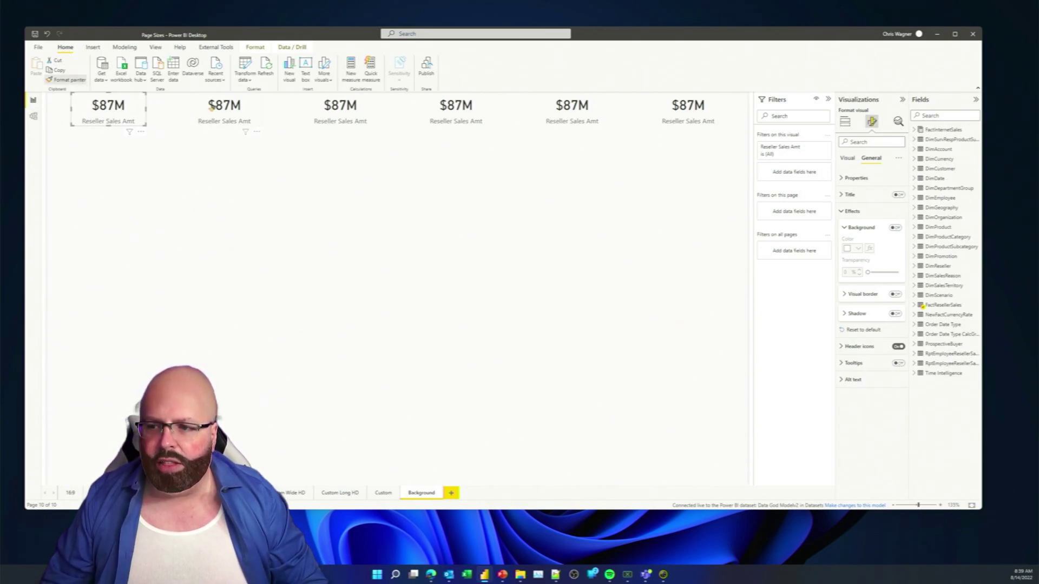
{"action": "left_click", "coordinate": [197, 116]}
{"action": "left_click", "coordinate": [70, 80]}
{"action": "left_click", "coordinate": [330, 108]}
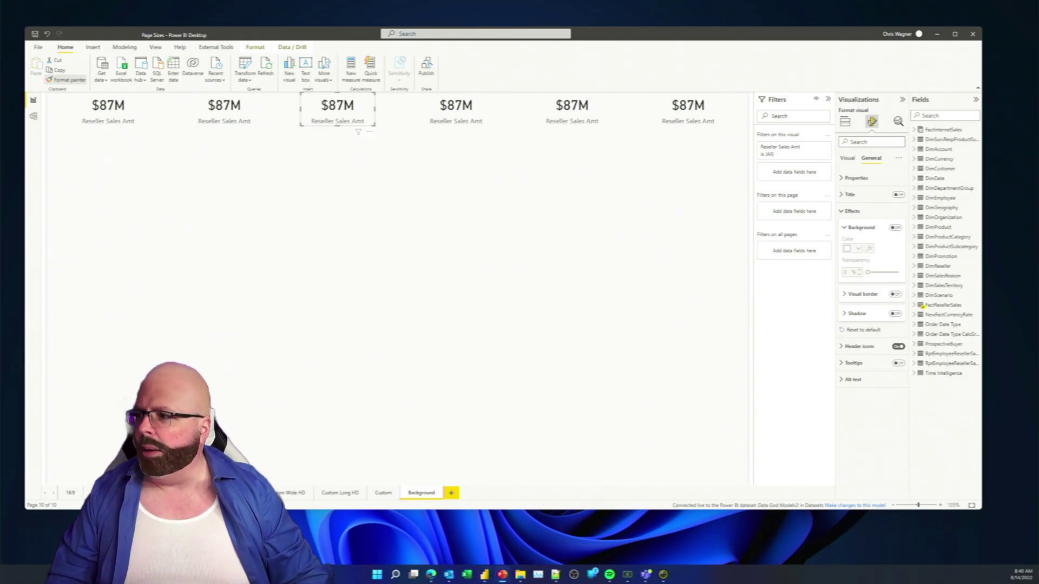
Step: In PowerPoint, draw a rectangle on the blank slide, then move to slide 8's Kratos BI design
{"action": "key", "text": "alt+Tab"}
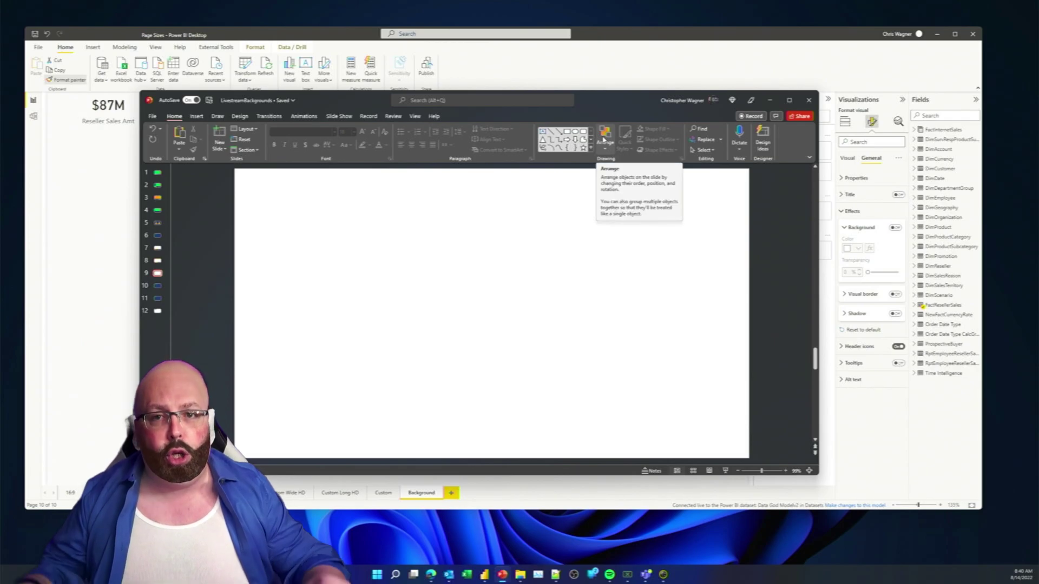
{"action": "left_click", "coordinate": [567, 132]}
{"action": "left_click_drag", "start_coordinate": [431, 332], "coordinate": [622, 372]}
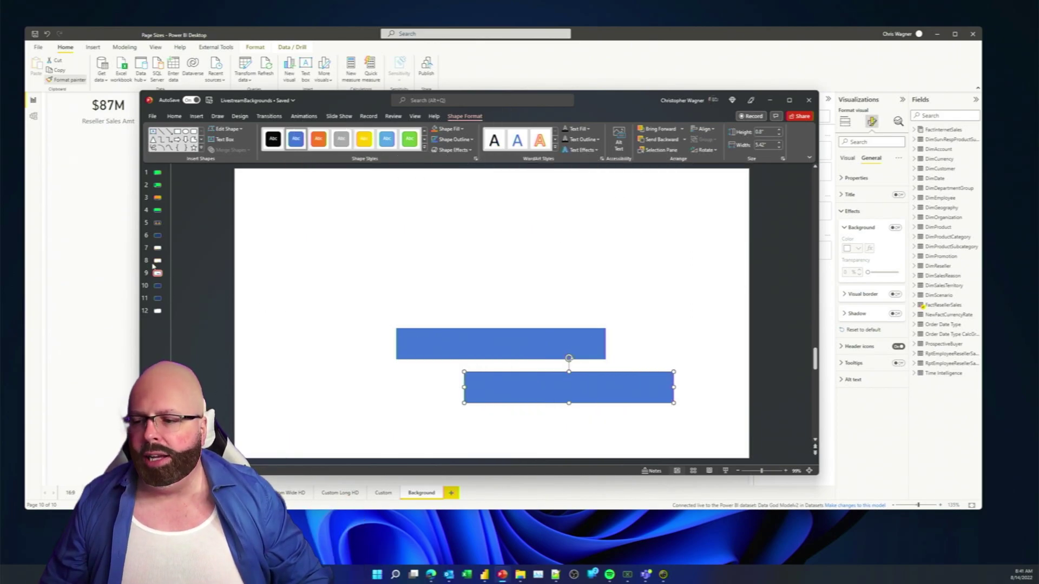
{"action": "left_click", "coordinate": [156, 263]}
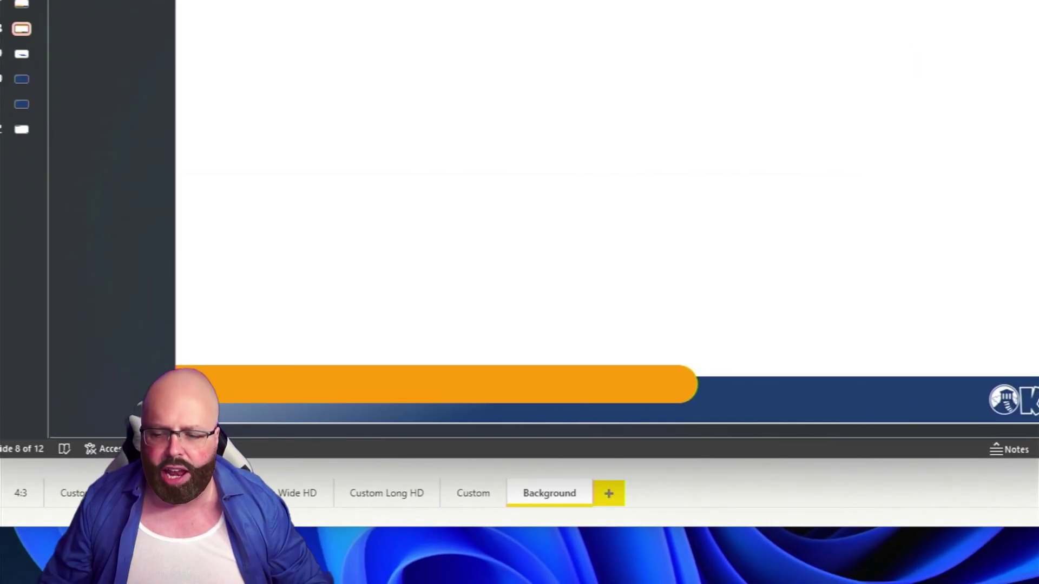
{"action": "left_click_drag", "start_coordinate": [260, 403], "coordinate": [288, 419]}
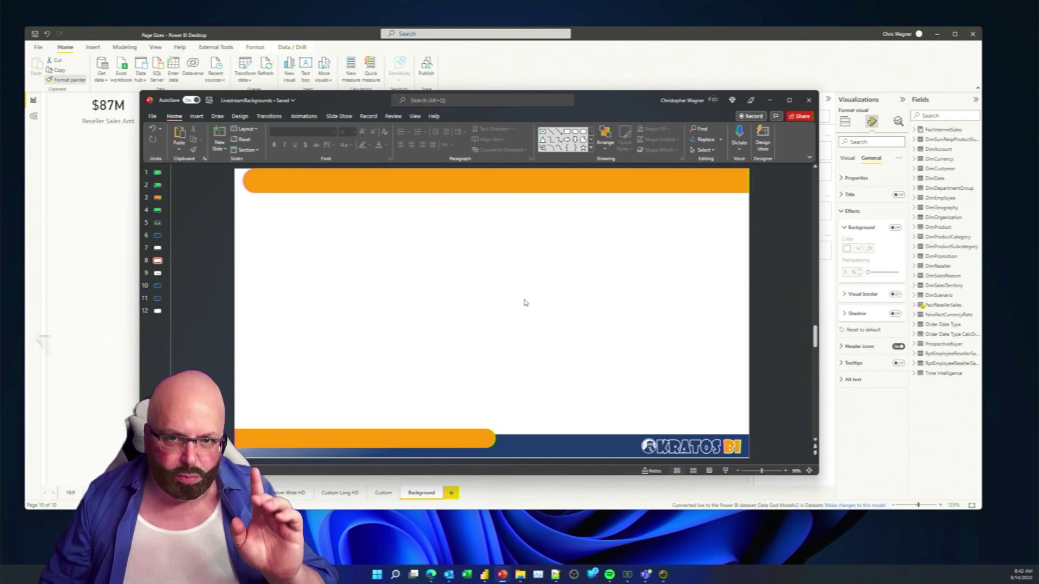
Step: Select every shape on slide 8 and choose Save as Picture from the context menu
{"action": "key", "text": "ctrl+v"}
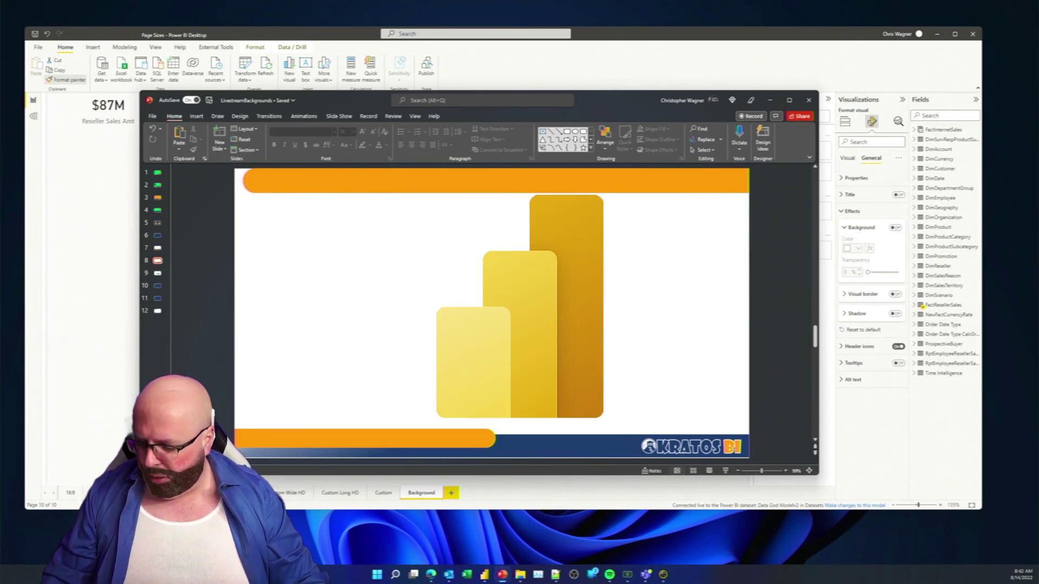
{"action": "key", "text": "ctrl+z"}
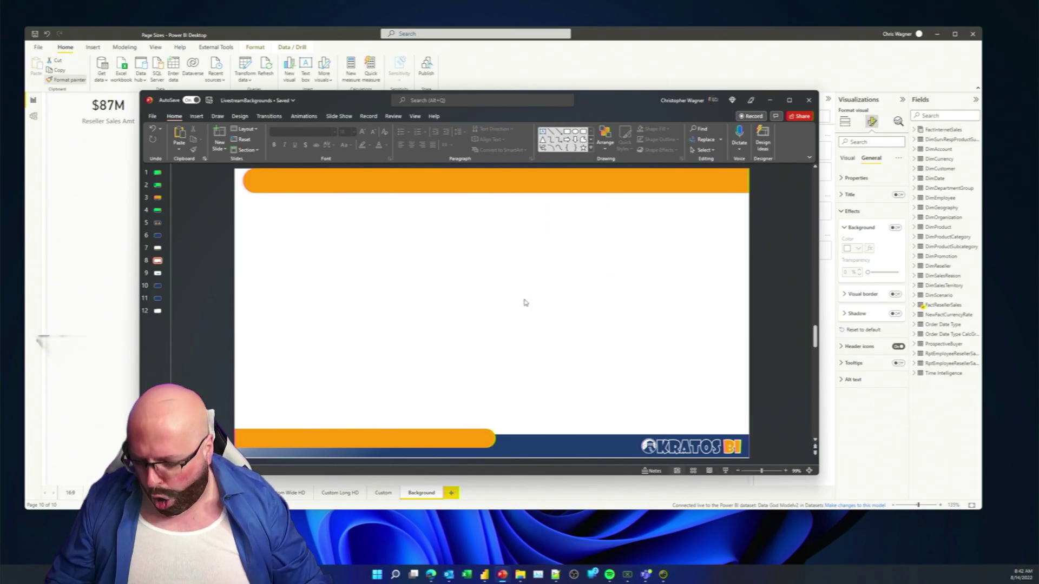
{"action": "key", "text": "ctrl+a"}
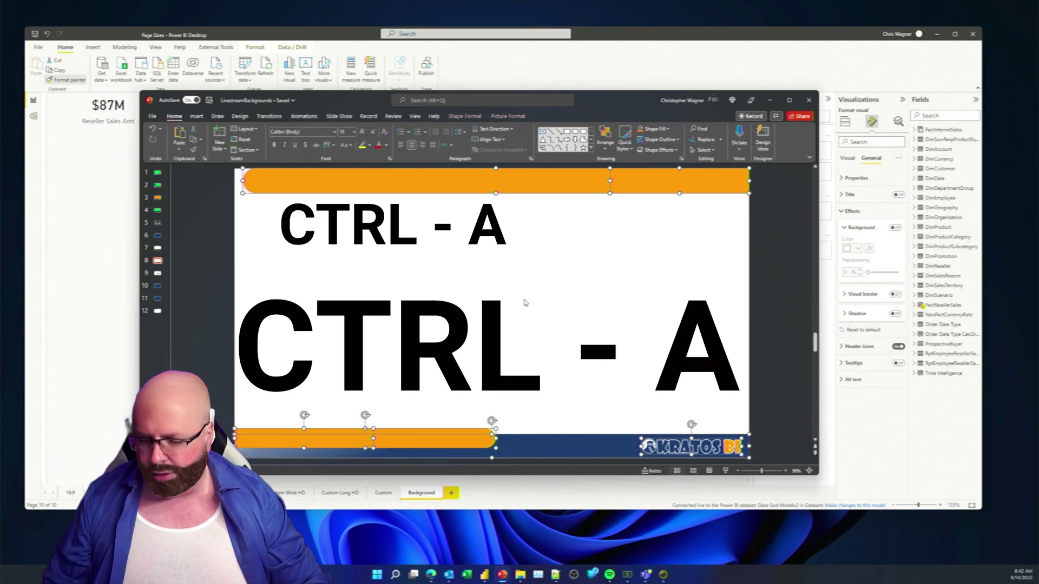
{"action": "right_click", "coordinate": [549, 184]}
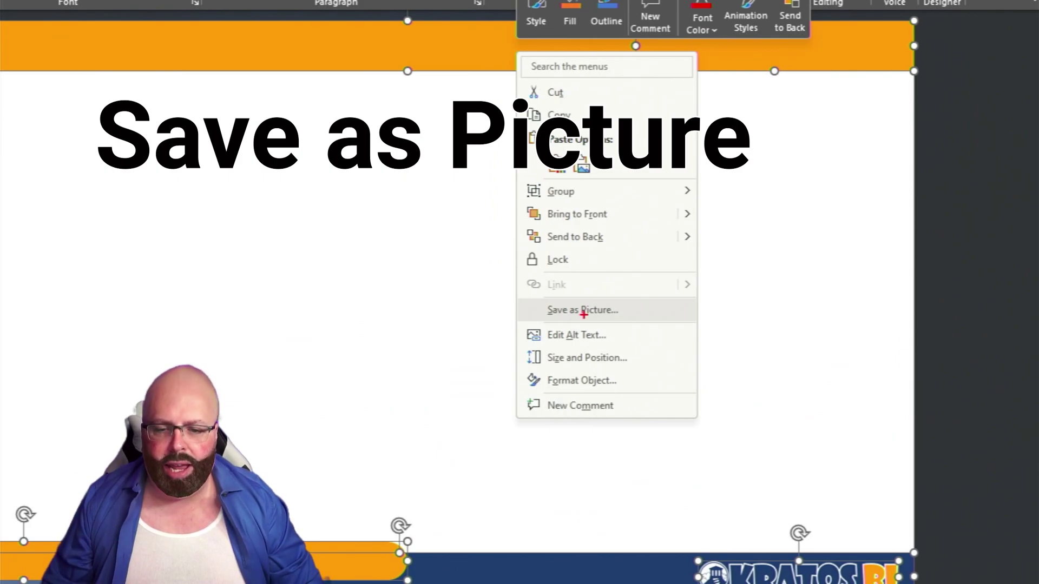
{"action": "mouse_move", "coordinate": [521, 319]}
{"action": "left_mouse_down"}
{"action": "mouse_move", "coordinate": [633, 337]}
{"action": "mouse_move", "coordinate": [712, 301]}
{"action": "mouse_move", "coordinate": [496, 362]}
{"action": "mouse_move", "coordinate": [610, 342]}
{"action": "mouse_move", "coordinate": [541, 319]}
{"action": "left_mouse_up"}
{"action": "left_click_drag", "start_coordinate": [557, 371], "coordinate": [556, 328]}
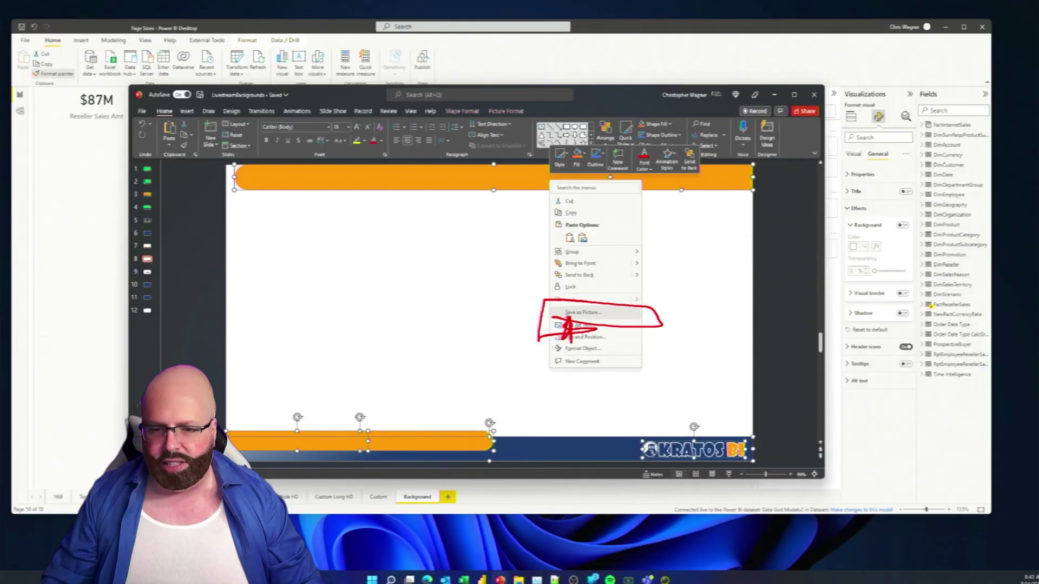
{"action": "key", "text": "Escape"}
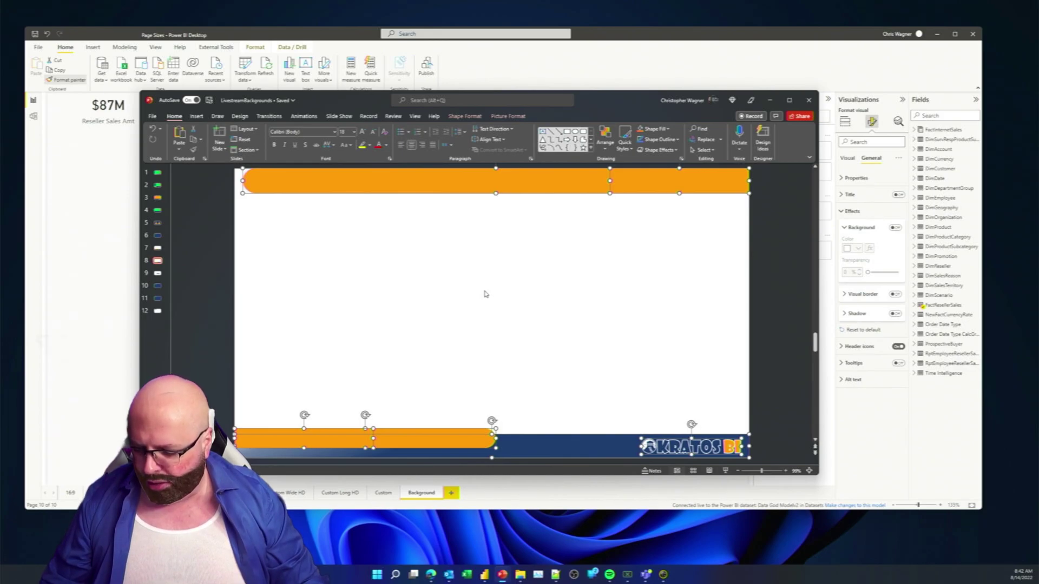
{"action": "right_click", "coordinate": [498, 184]}
{"action": "left_click", "coordinate": [514, 304]}
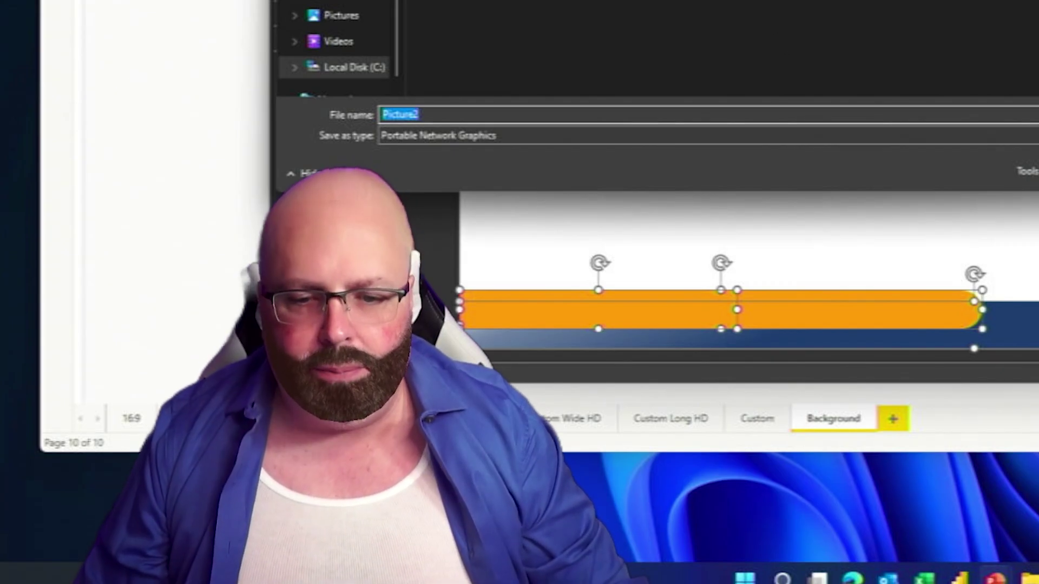
Step: Save the background picture, return to the Power BI report and clear the card selection
{"action": "key", "text": "Return"}
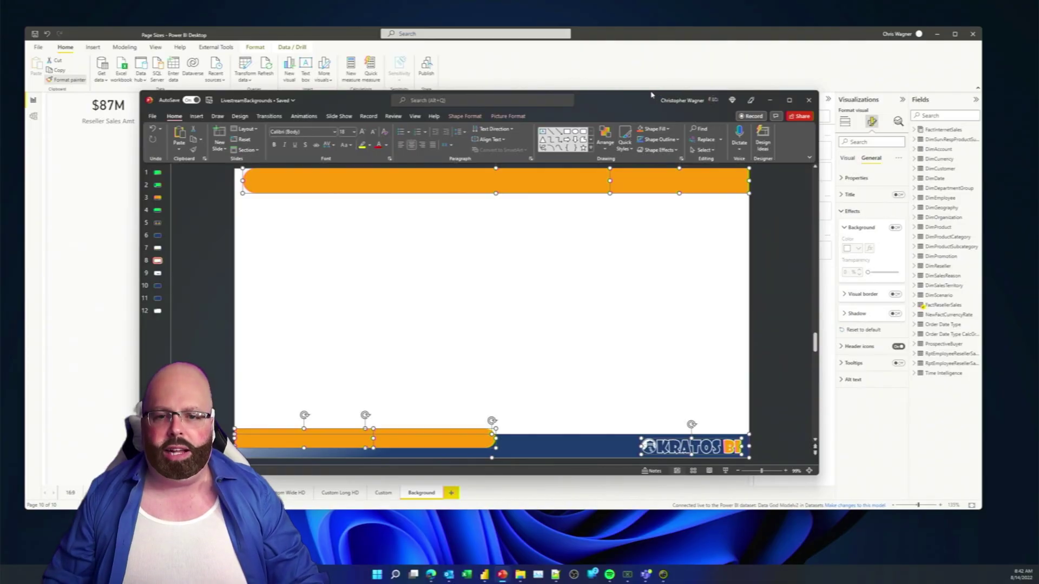
{"action": "left_click", "coordinate": [651, 72]}
{"action": "left_click", "coordinate": [637, 295]}
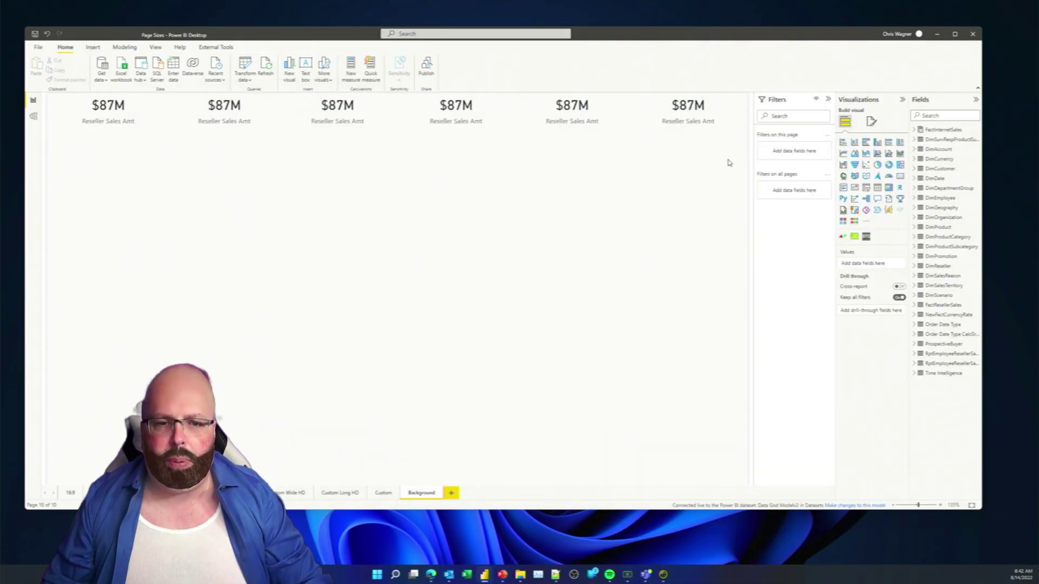
Step: Under Format page > Canvas background, browse to Backgrounds and choose KratosBIBackground.png as the image
{"action": "left_click", "coordinate": [871, 122]}
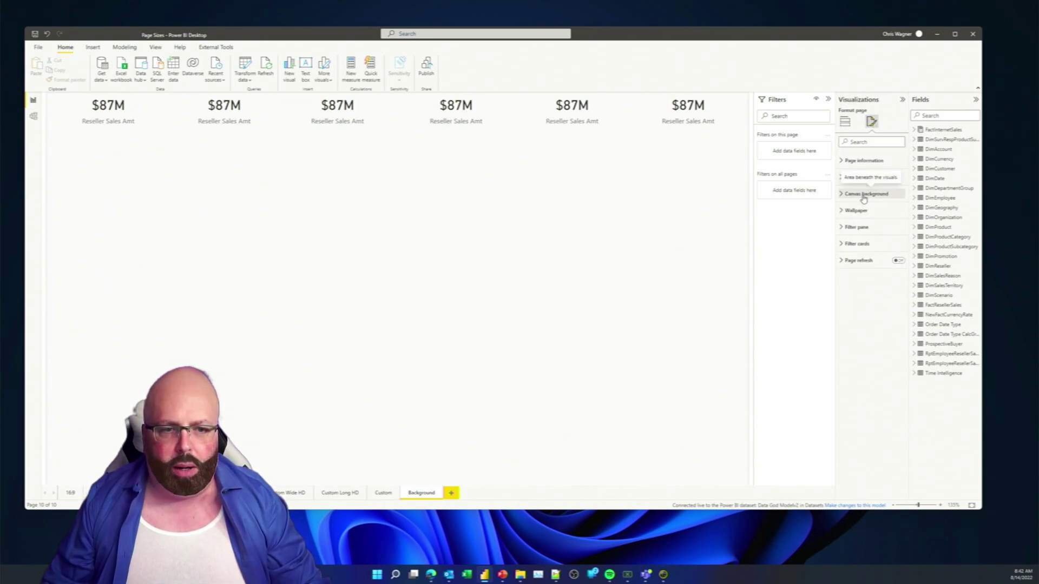
{"action": "left_click", "coordinate": [865, 194]}
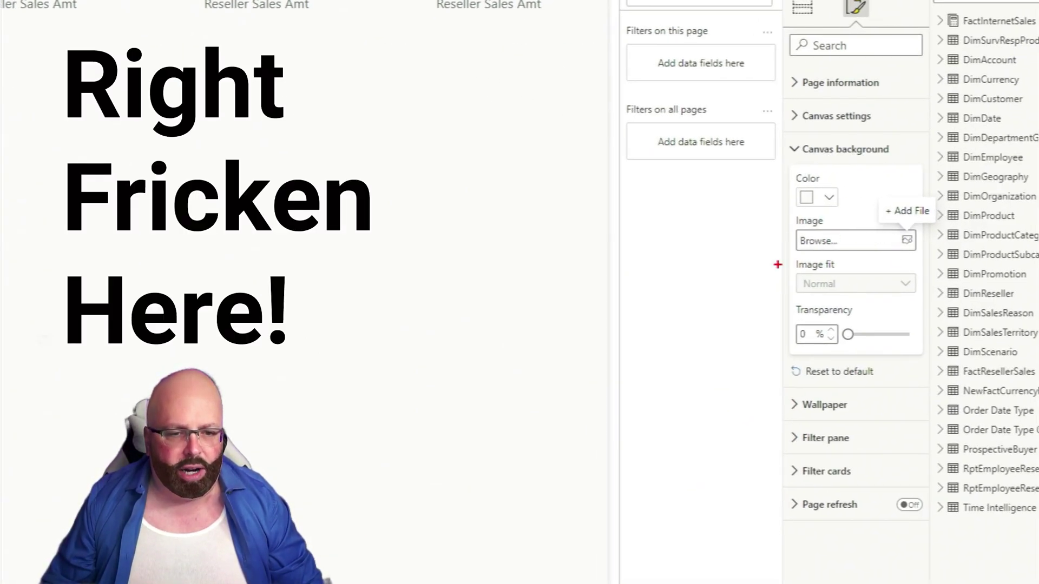
{"action": "mouse_move", "coordinate": [778, 264]}
{"action": "left_mouse_down"}
{"action": "mouse_move", "coordinate": [925, 207]}
{"action": "mouse_move", "coordinate": [751, 216]}
{"action": "mouse_move", "coordinate": [760, 275]}
{"action": "left_mouse_up"}
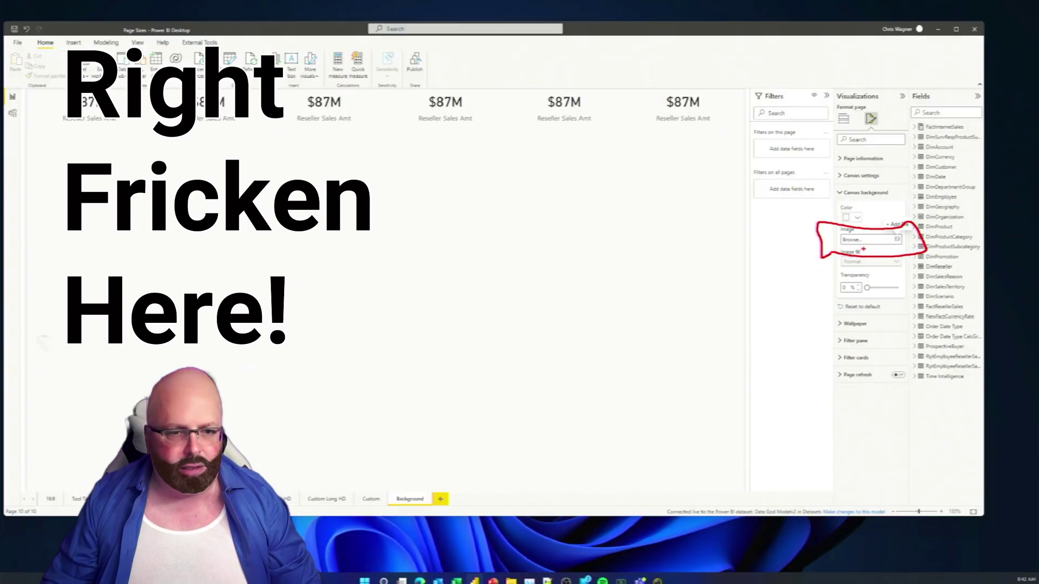
{"action": "left_click", "coordinate": [907, 239]}
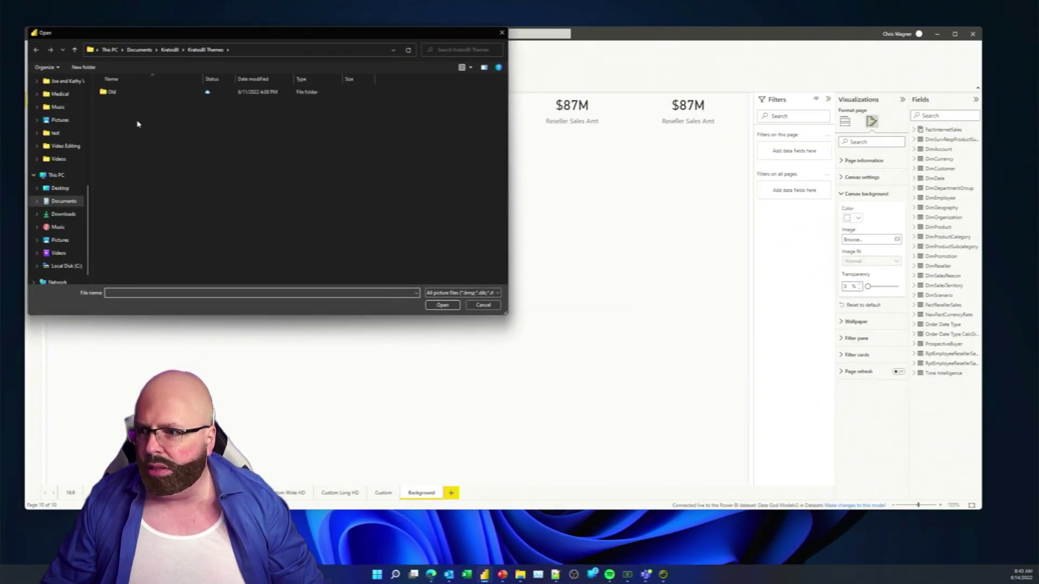
{"action": "left_click", "coordinate": [90, 103]}
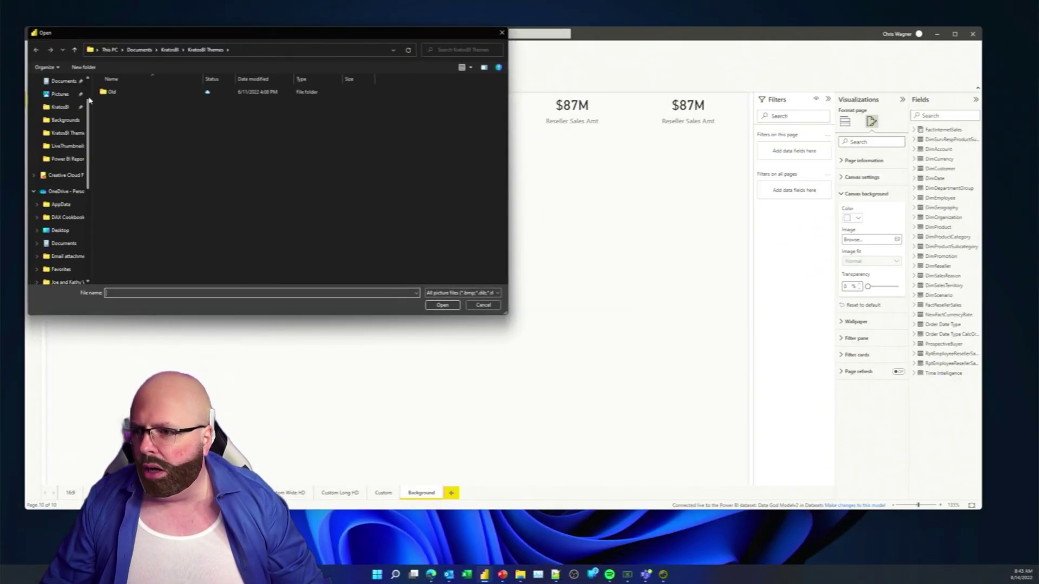
{"action": "left_click", "coordinate": [73, 122]}
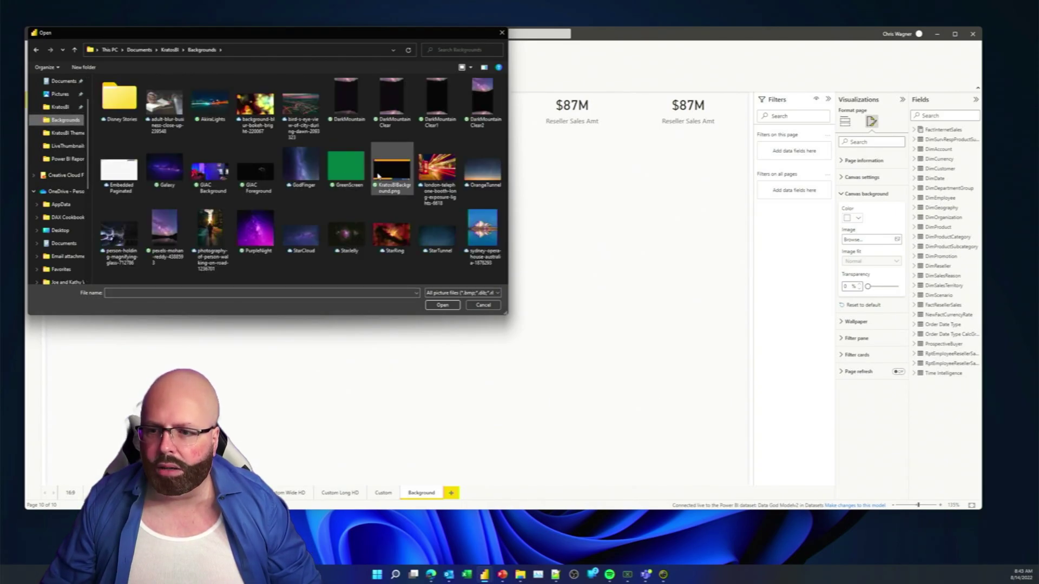
{"action": "left_click", "coordinate": [391, 169]}
{"action": "left_click", "coordinate": [449, 306]}
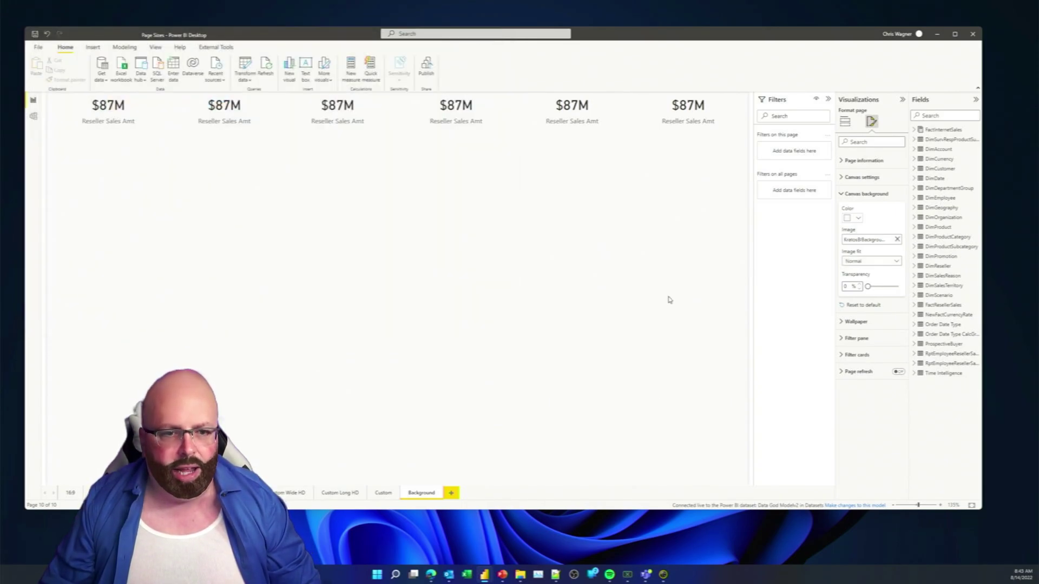
Step: Change the canvas background Image fit from Normal to Fit
{"action": "left_click", "coordinate": [863, 263]}
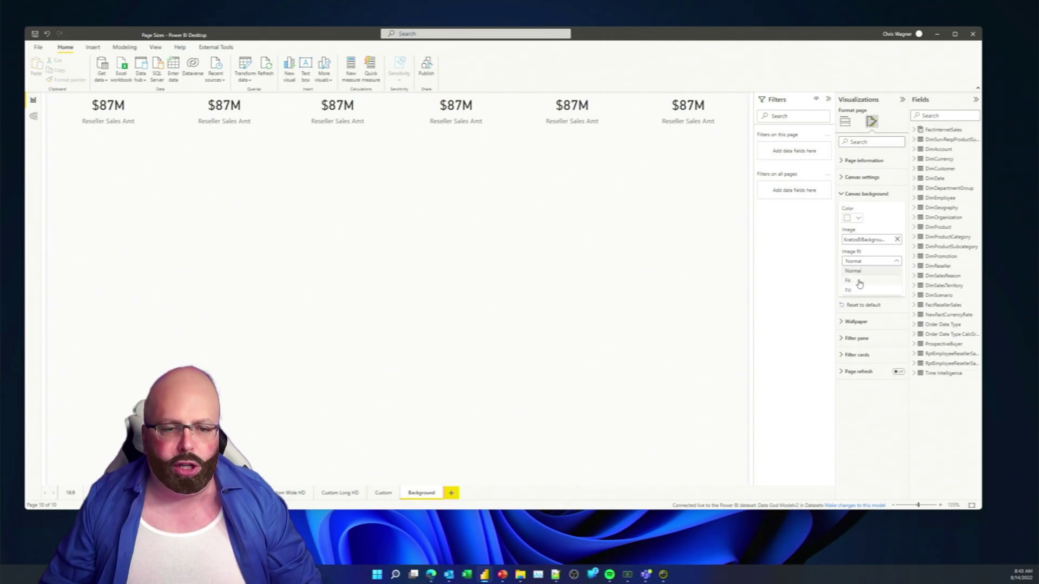
{"action": "left_click", "coordinate": [860, 282]}
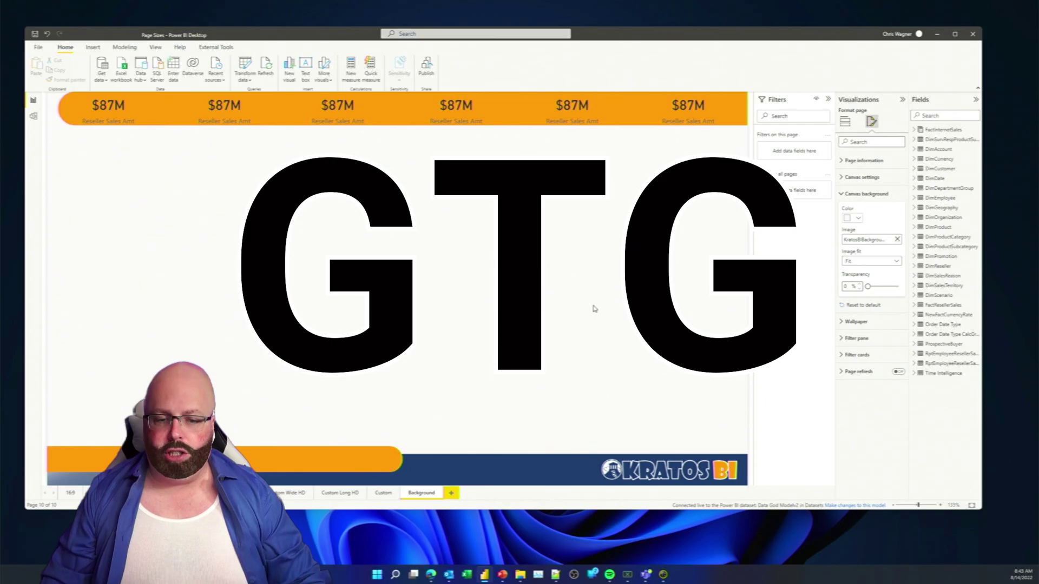
{"action": "left_click", "coordinate": [593, 307]}
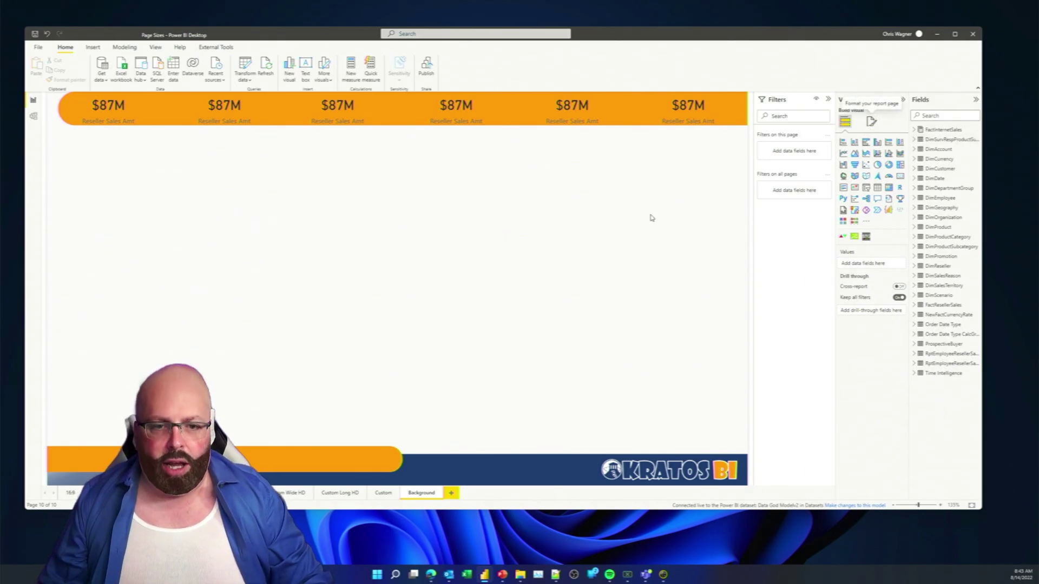
{"action": "left_click", "coordinate": [871, 121]}
{"action": "left_click", "coordinate": [857, 218]}
{"action": "left_click", "coordinate": [873, 359]}
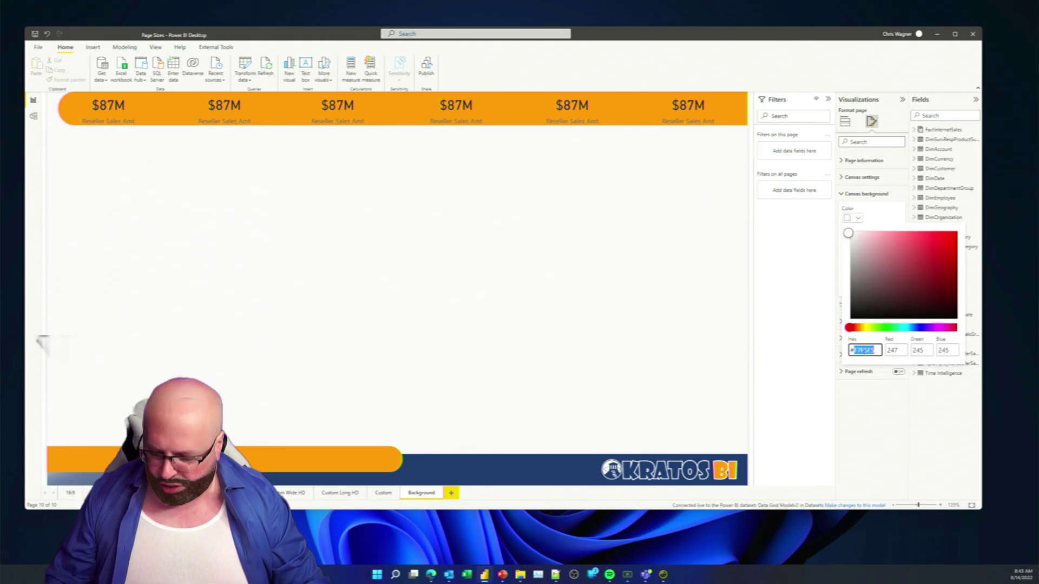
{"action": "left_click", "coordinate": [862, 353]}
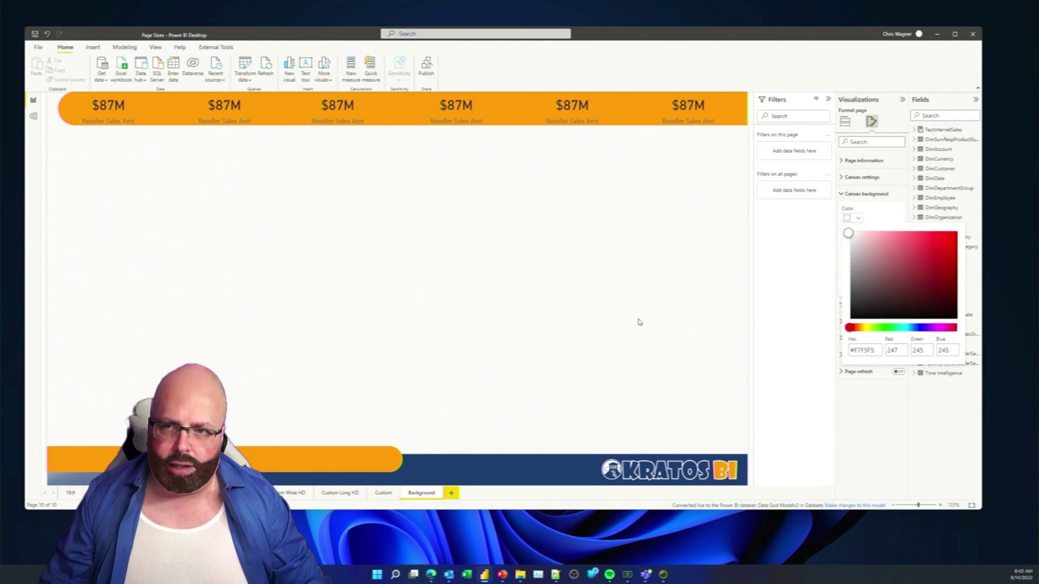
{"action": "left_click", "coordinate": [776, 297]}
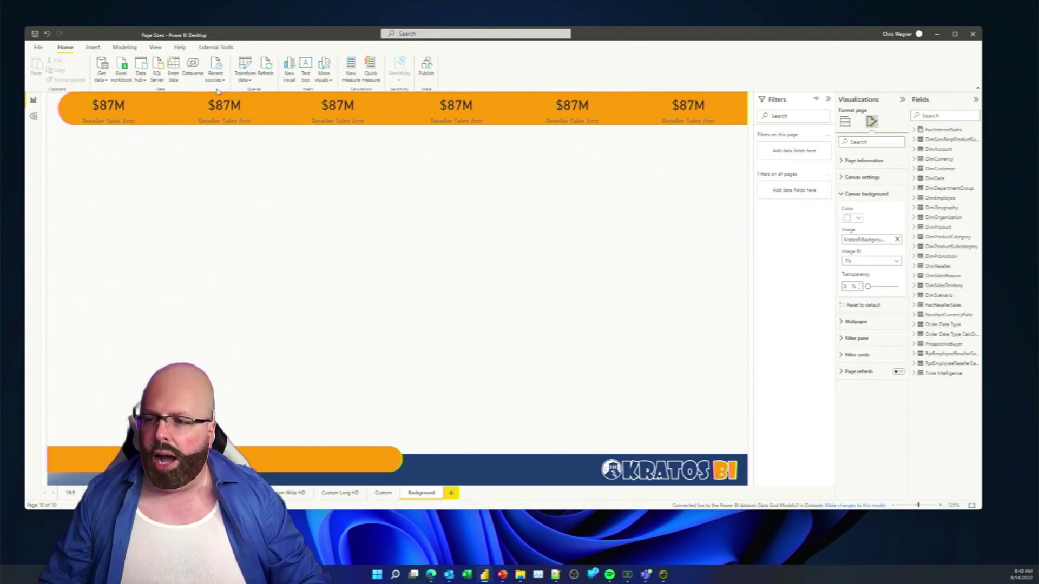
Step: Via View > Themes > Customize current theme, set the Page wallpaper hex to F7F5F5
{"action": "left_click", "coordinate": [155, 47]}
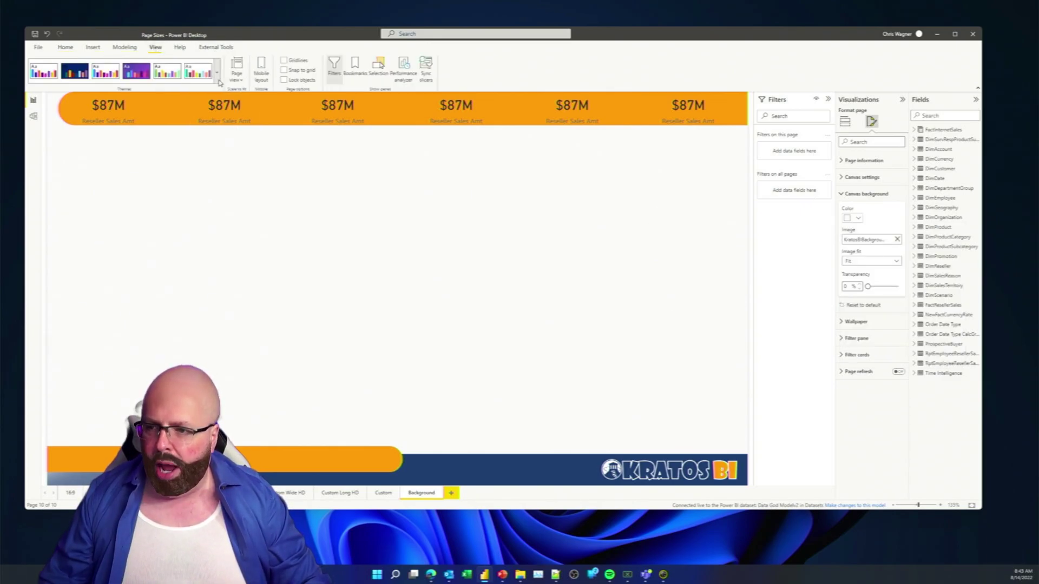
{"action": "left_click", "coordinate": [217, 75]}
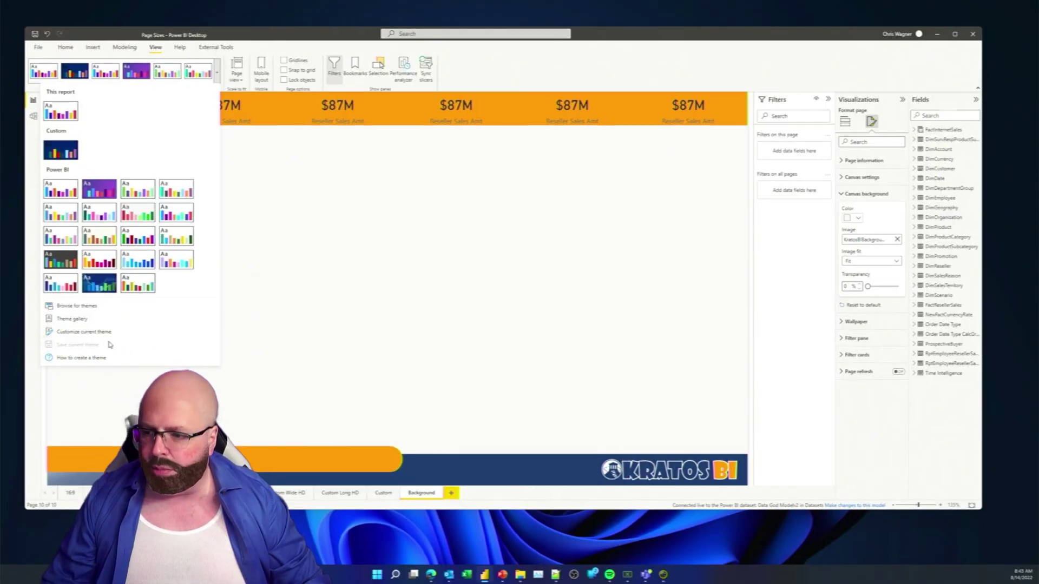
{"action": "left_click", "coordinate": [103, 335]}
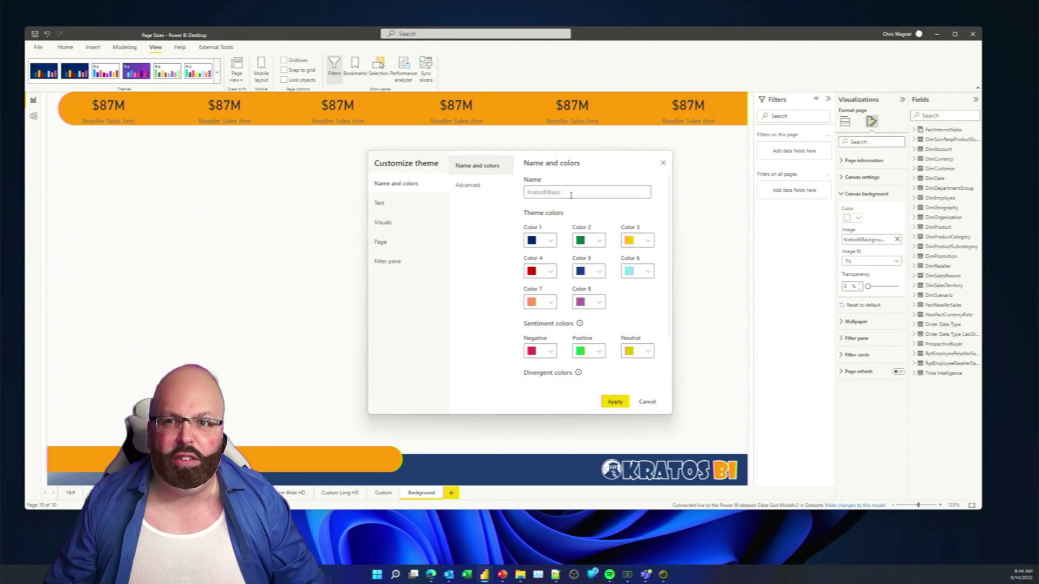
{"action": "left_click", "coordinate": [384, 240]}
{"action": "left_click", "coordinate": [549, 207]}
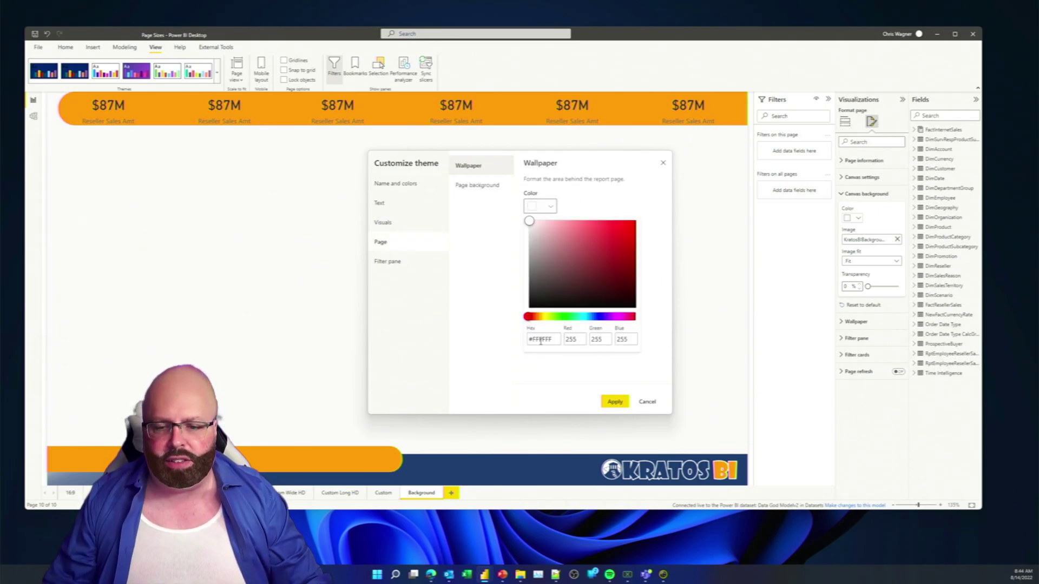
{"action": "double_click", "coordinate": [540, 340]}
{"action": "type", "text": "F7F5F5"}
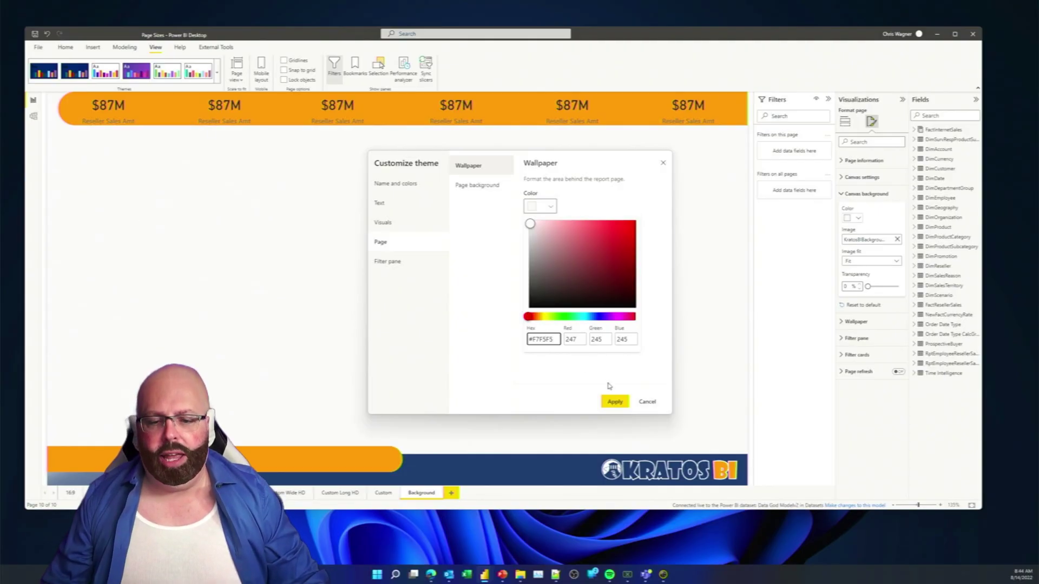
{"action": "left_click", "coordinate": [614, 401]}
Step: Apply the F7F5F5 wallpaper, then save the current theme as the KratosBI JSON file
{"action": "left_click", "coordinate": [615, 402]}
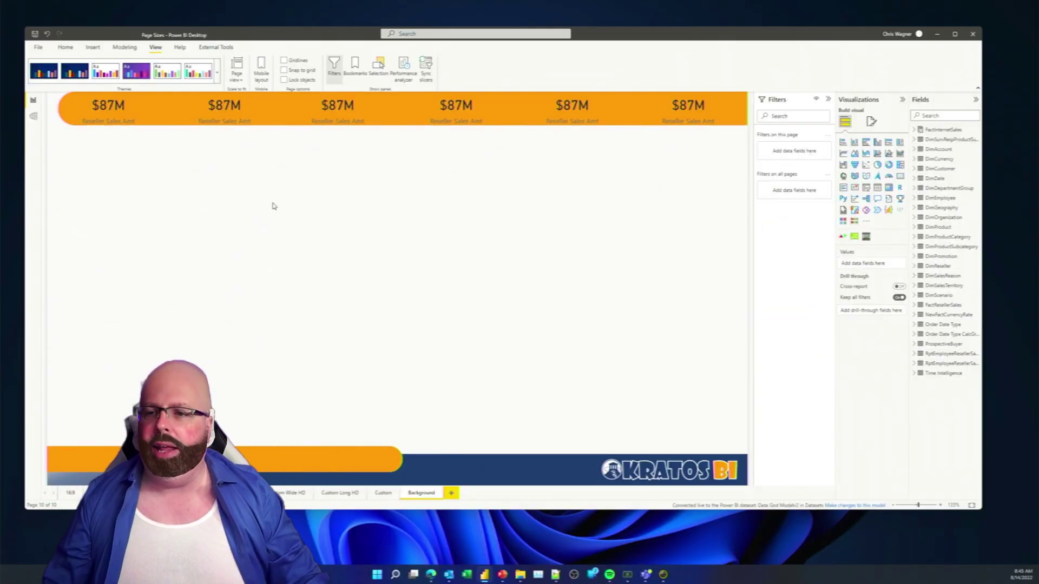
{"action": "left_click", "coordinate": [217, 72]}
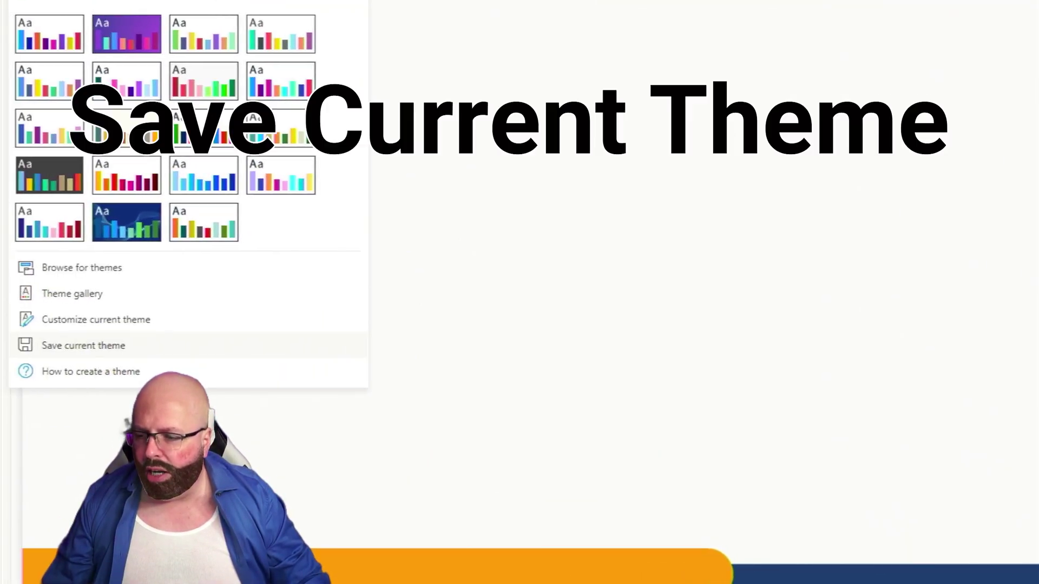
{"action": "mouse_move", "coordinate": [108, 341]}
{"action": "left_mouse_down"}
{"action": "mouse_move", "coordinate": [148, 354]}
{"action": "mouse_move", "coordinate": [127, 365]}
{"action": "mouse_move", "coordinate": [163, 361]}
{"action": "mouse_move", "coordinate": [435, 402]}
{"action": "mouse_move", "coordinate": [332, 375]}
{"action": "mouse_move", "coordinate": [490, 407]}
{"action": "left_mouse_up"}
{"action": "key", "text": "Escape"}
{"action": "left_click", "coordinate": [145, 345]}
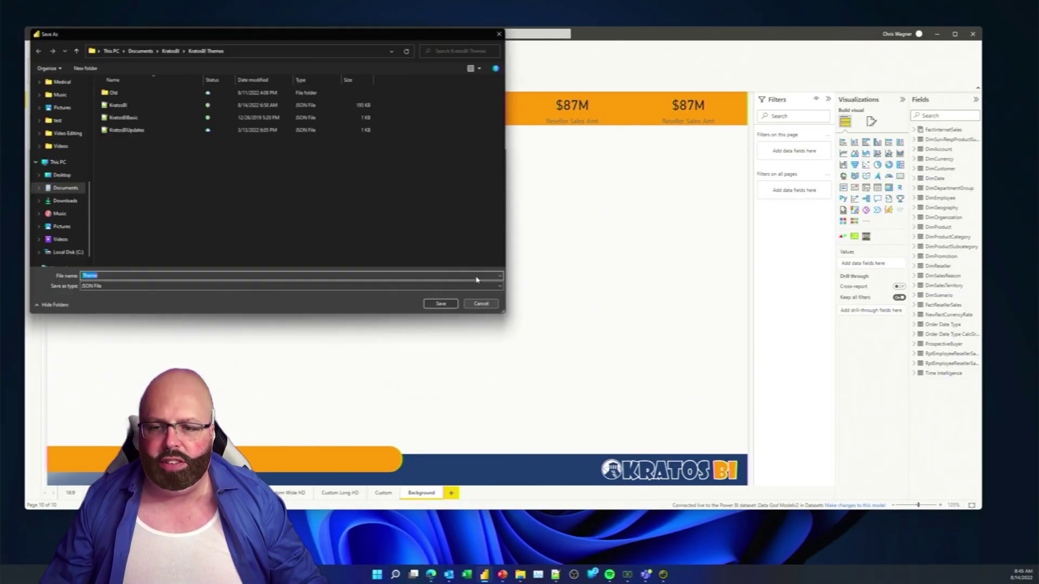
{"action": "left_click", "coordinate": [120, 105]}
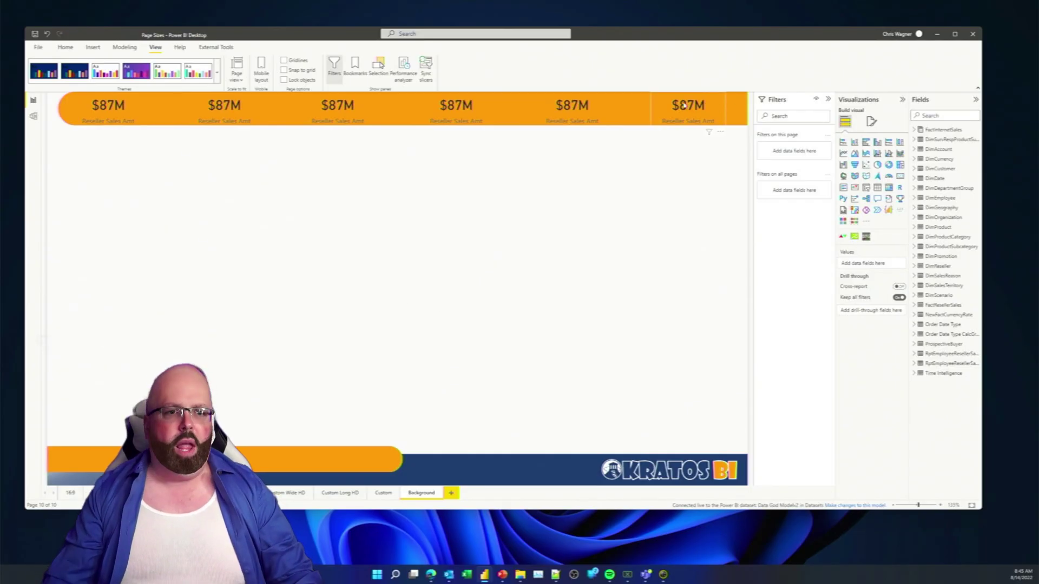
Step: Copy the whole one-line KratosBI1.json from Notepad++ and switch to jsonformatter.org
{"action": "left_click", "coordinate": [556, 576]}
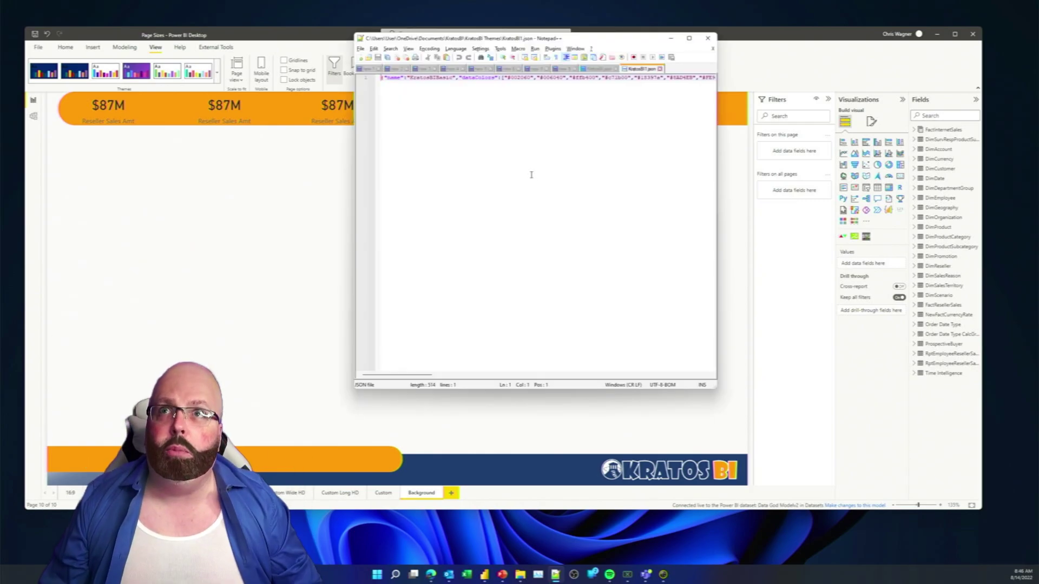
{"action": "key", "text": "ctrl+a"}
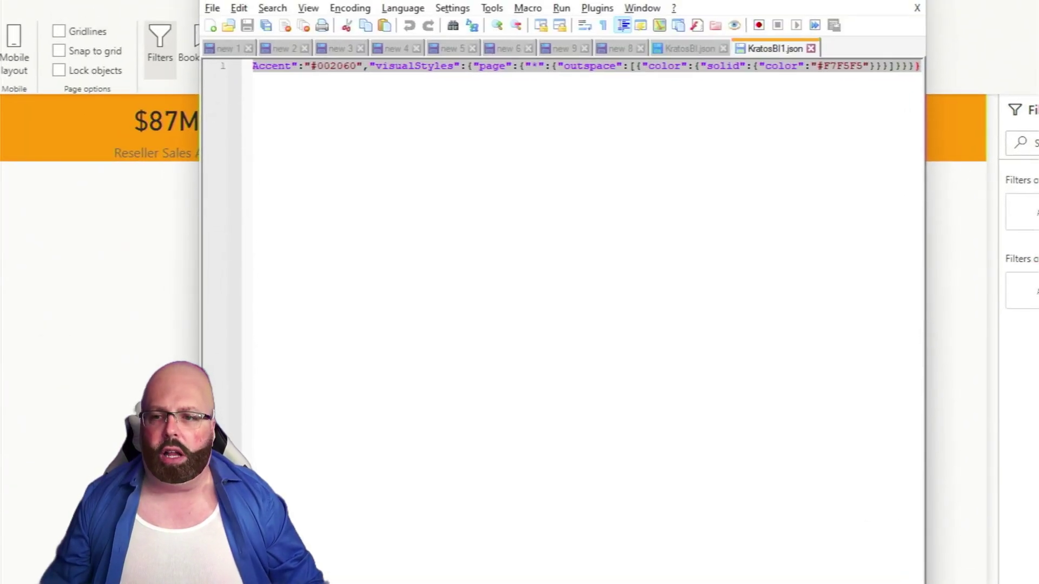
{"action": "left_click_drag", "start_coordinate": [280, 86], "coordinate": [781, 122]}
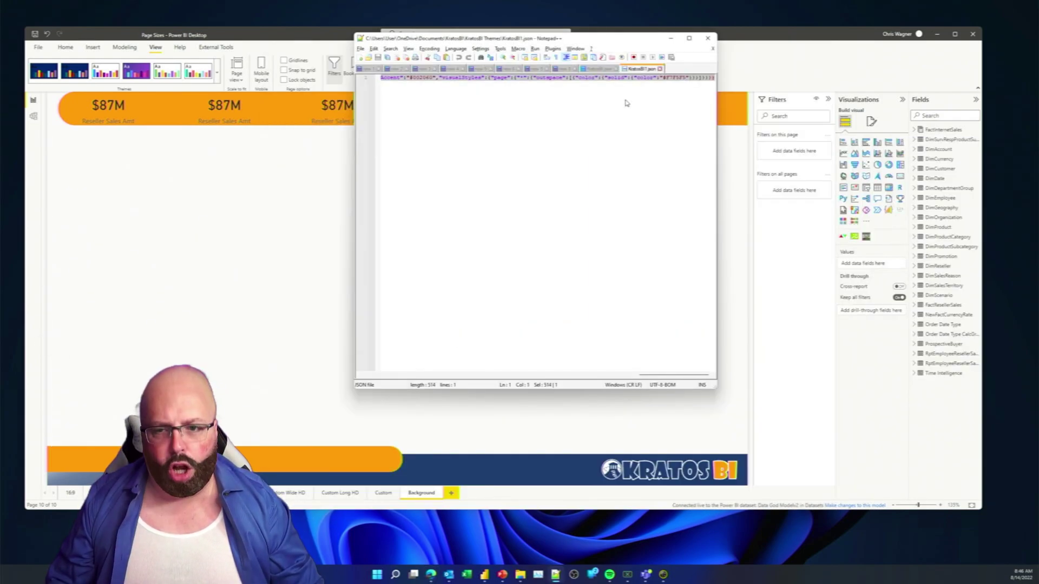
{"action": "key", "text": "alt+Tab"}
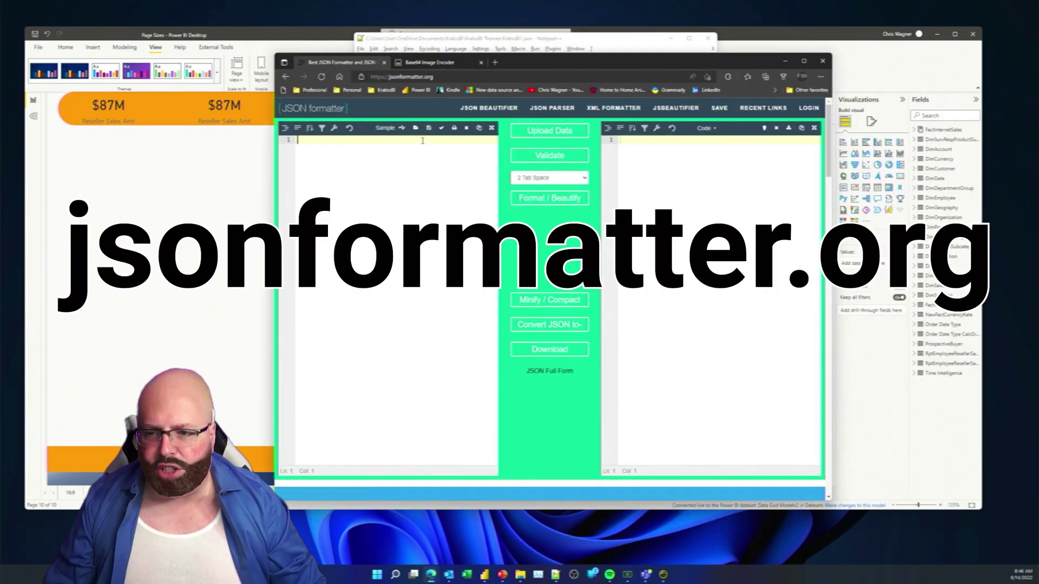
Step: Paste the theme JSON into JSON Formatter and select all of the beautified output
{"action": "key", "text": "ctrl+v"}
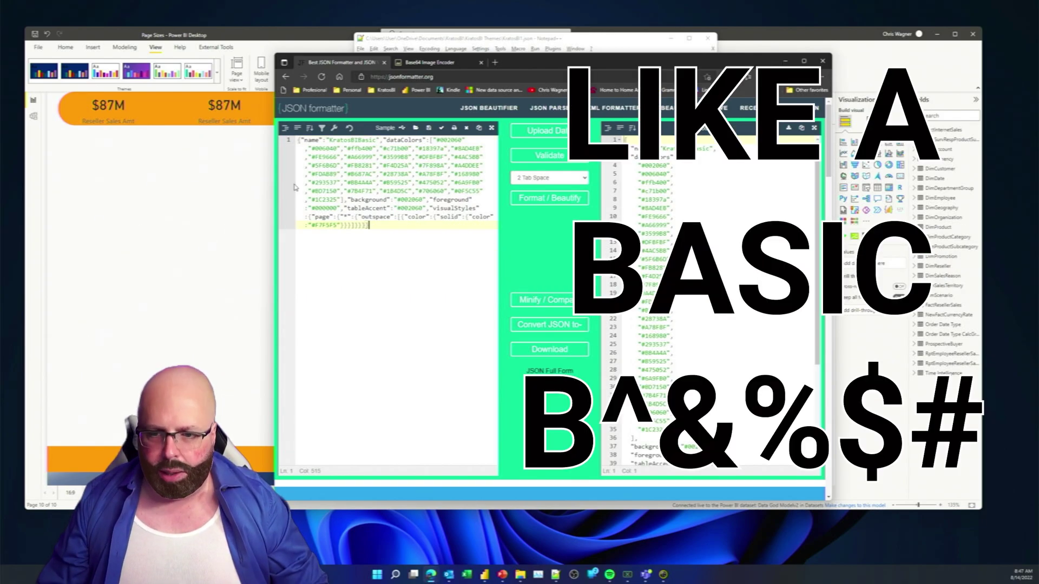
{"action": "right_click", "coordinate": [367, 198]}
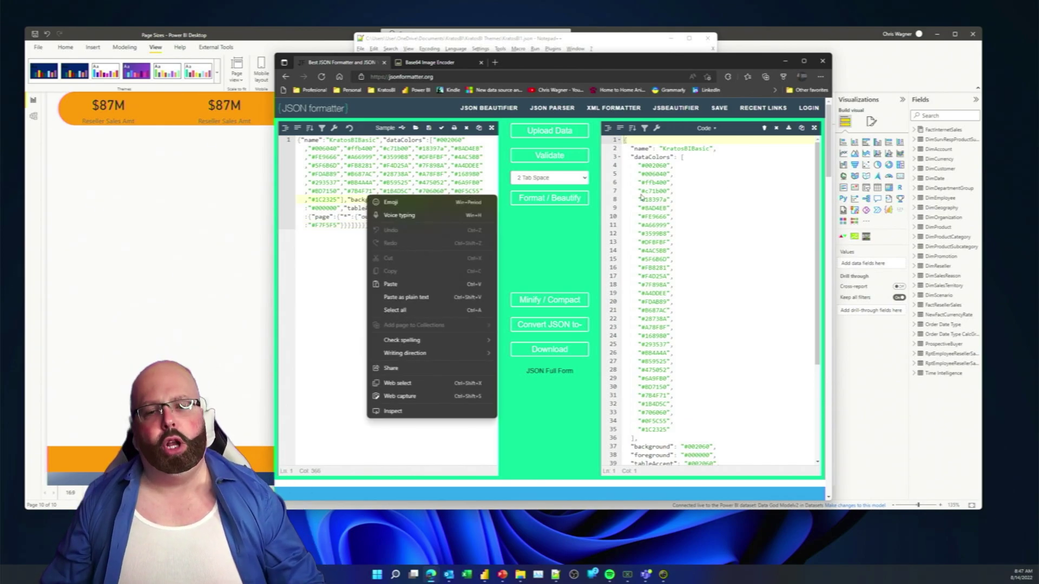
{"action": "left_click", "coordinate": [720, 203]}
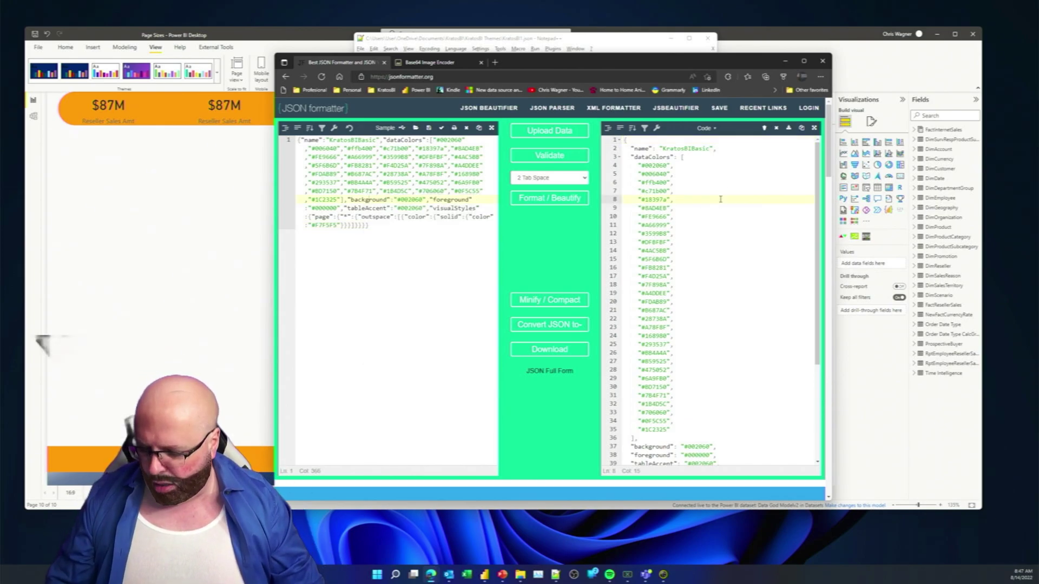
{"action": "key", "text": "ctrl+a"}
Step: Compare the formatted theme JSON in Notepad++ with the report's Background page
{"action": "key", "text": "alt+Tab"}
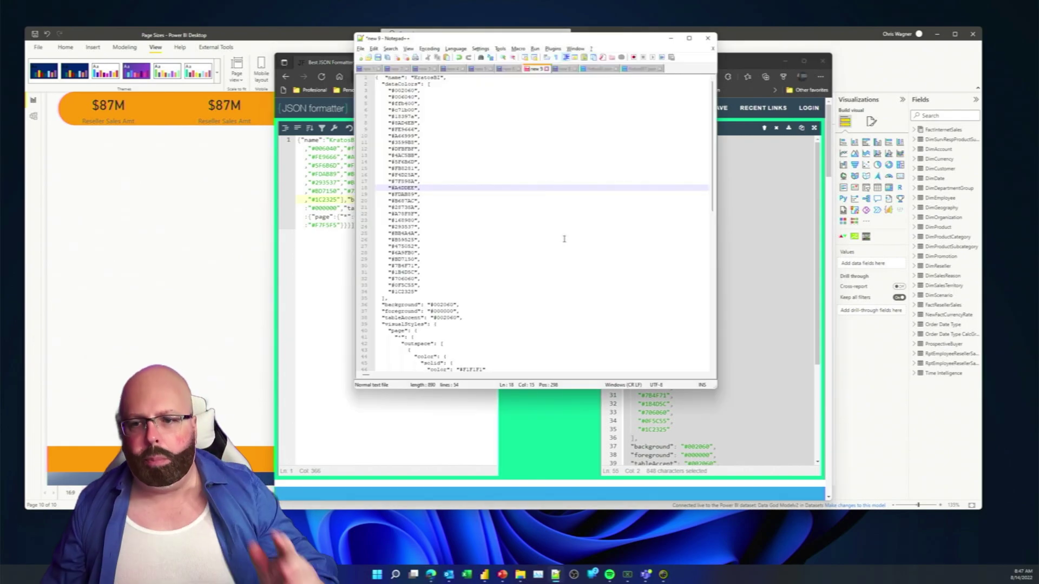
{"action": "scroll", "coordinate": [449, 282], "scroll_direction": "down", "scroll_amount": 4}
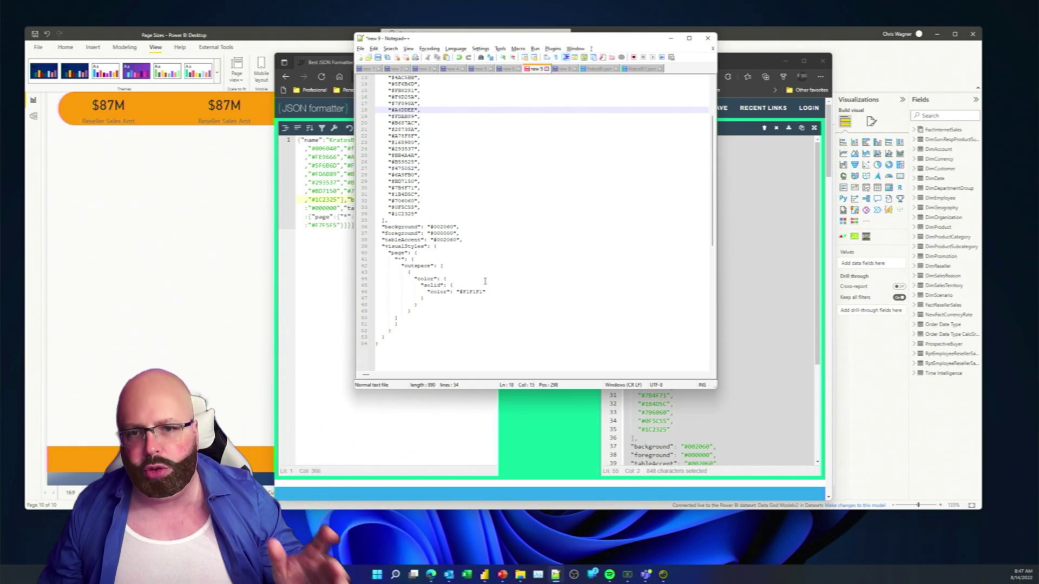
{"action": "left_click", "coordinate": [111, 251]}
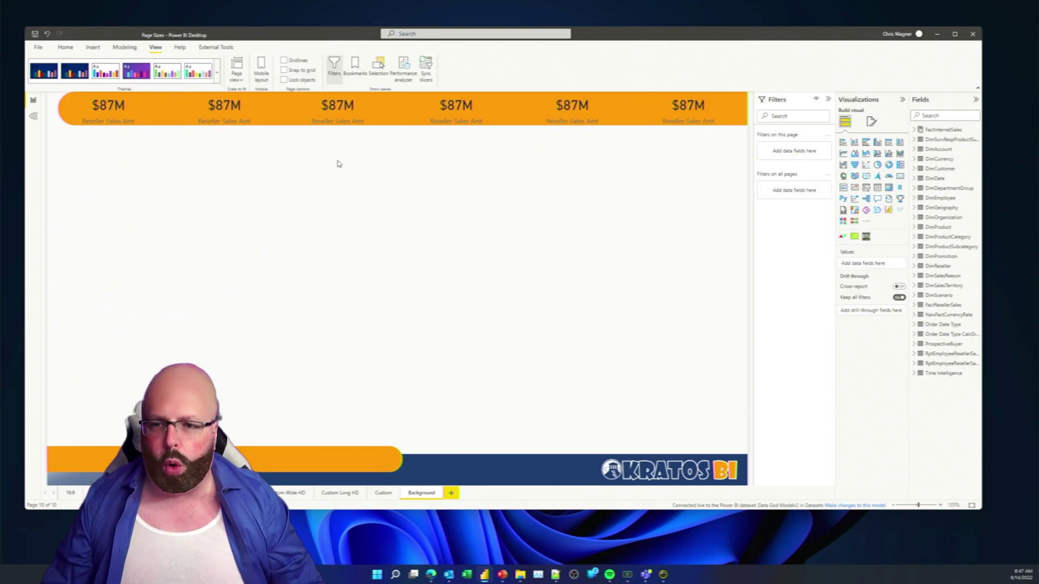
{"action": "key", "text": "alt+Tab"}
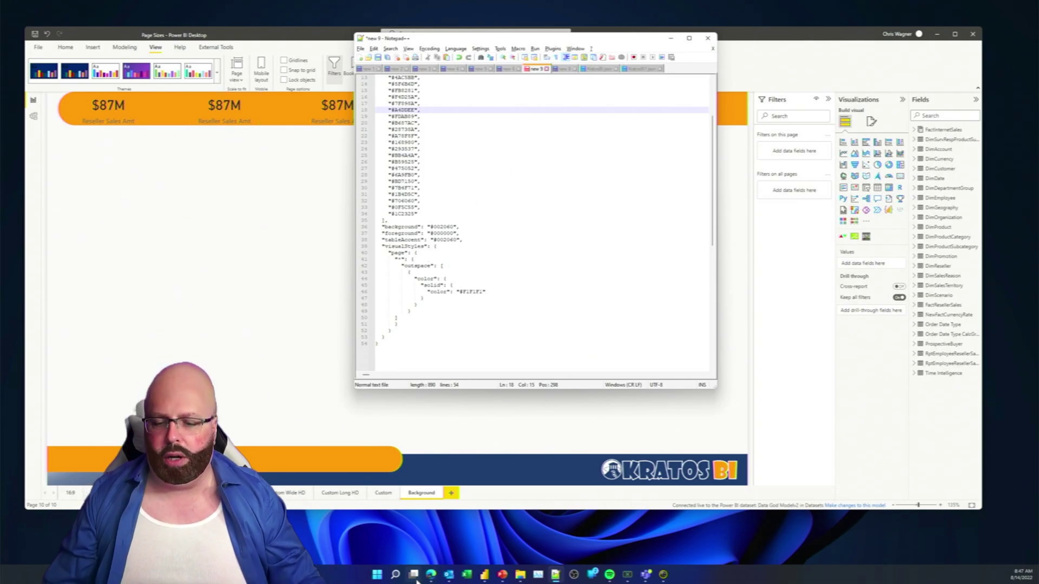
Step: Bring up the base64-image.de encoder tab in Edge
{"action": "mouse_move", "coordinate": [431, 574]}
{"action": "left_click", "coordinate": [459, 543]}
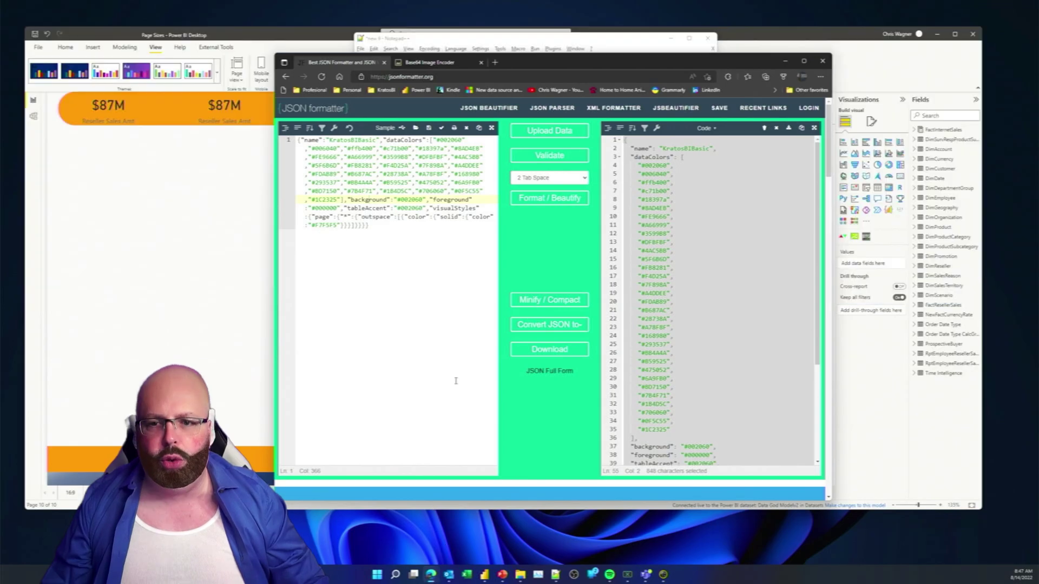
{"action": "left_click", "coordinate": [444, 63]}
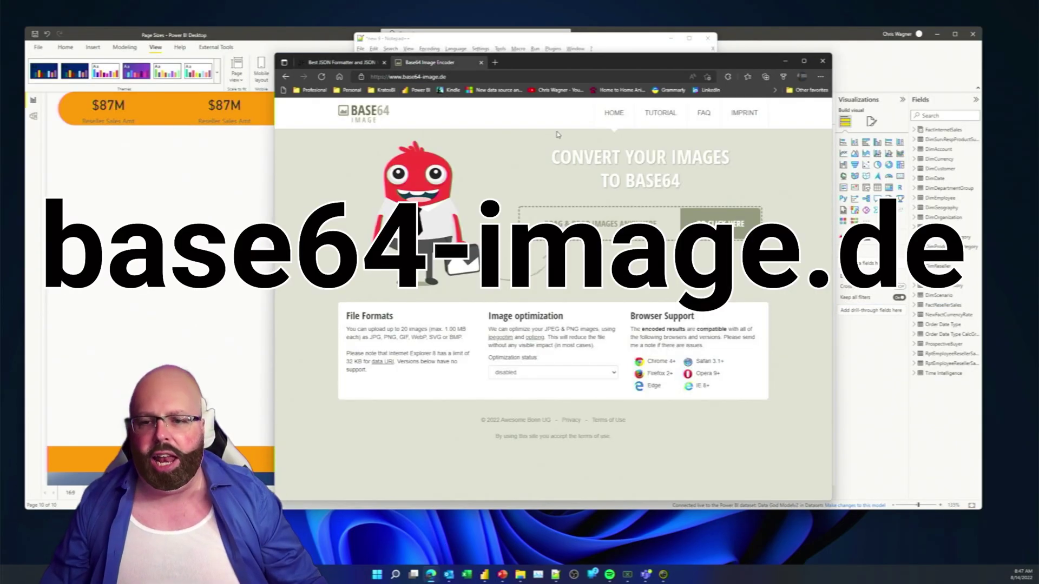
Step: Encode KratosBIBackground.png to base64 on base64-image.de and copy the image data
{"action": "right_click", "coordinate": [524, 136]}
{"action": "left_click", "coordinate": [445, 428]}
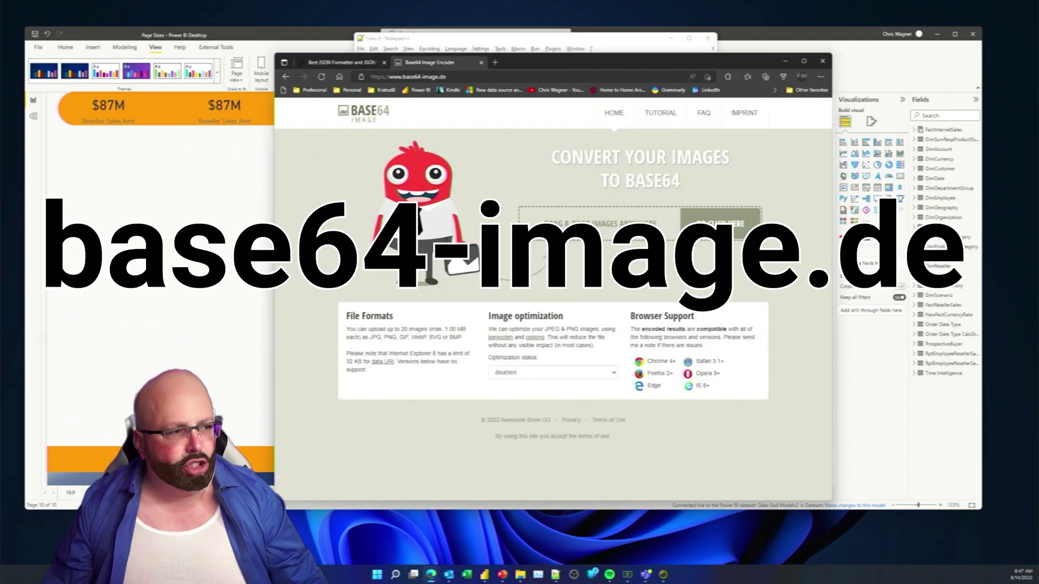
{"action": "left_click", "coordinate": [520, 574]}
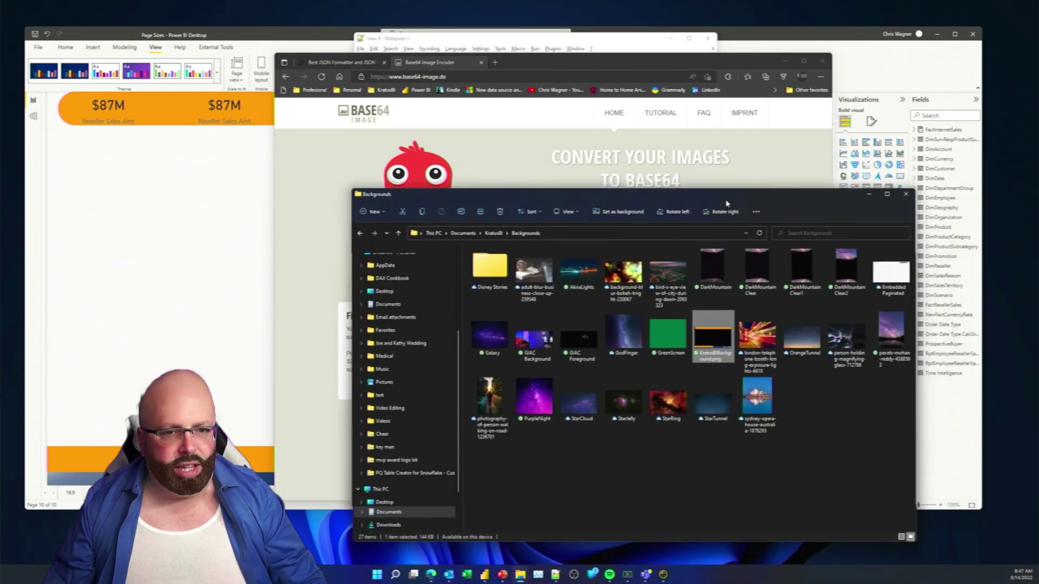
{"action": "left_click_drag", "start_coordinate": [780, 299], "coordinate": [341, 241]}
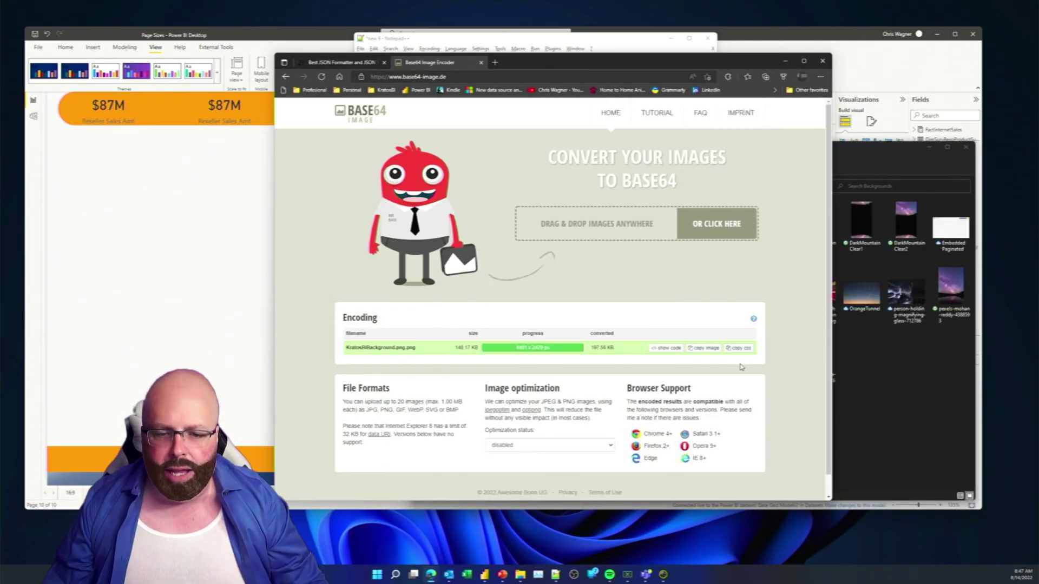
{"action": "left_click", "coordinate": [712, 352]}
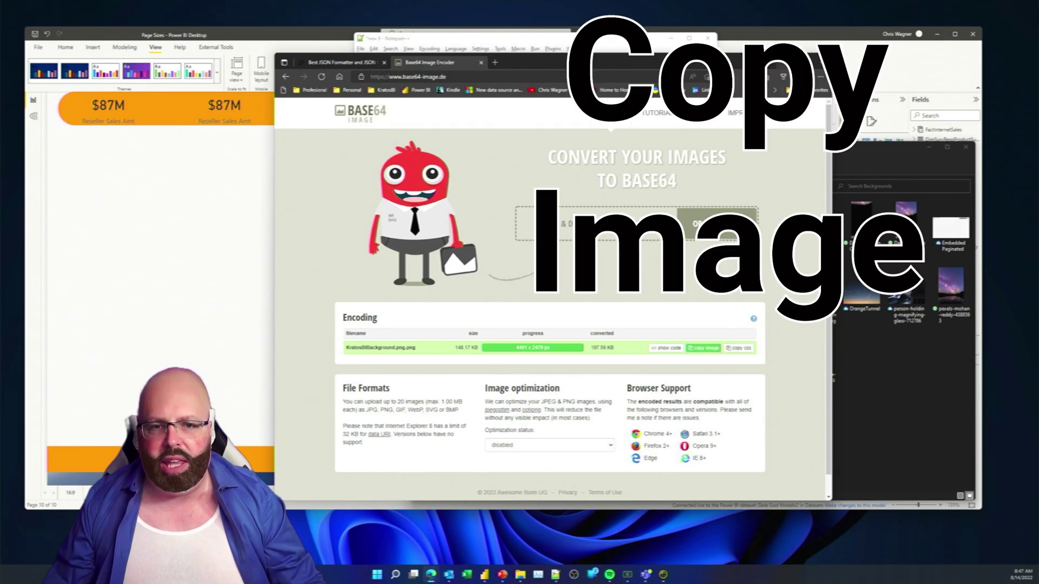
{"action": "left_click", "coordinate": [786, 65]}
Step: Show the 'new 8' background snippet and mark its '64bit Image goes here' placeholder
{"action": "left_click", "coordinate": [563, 70]}
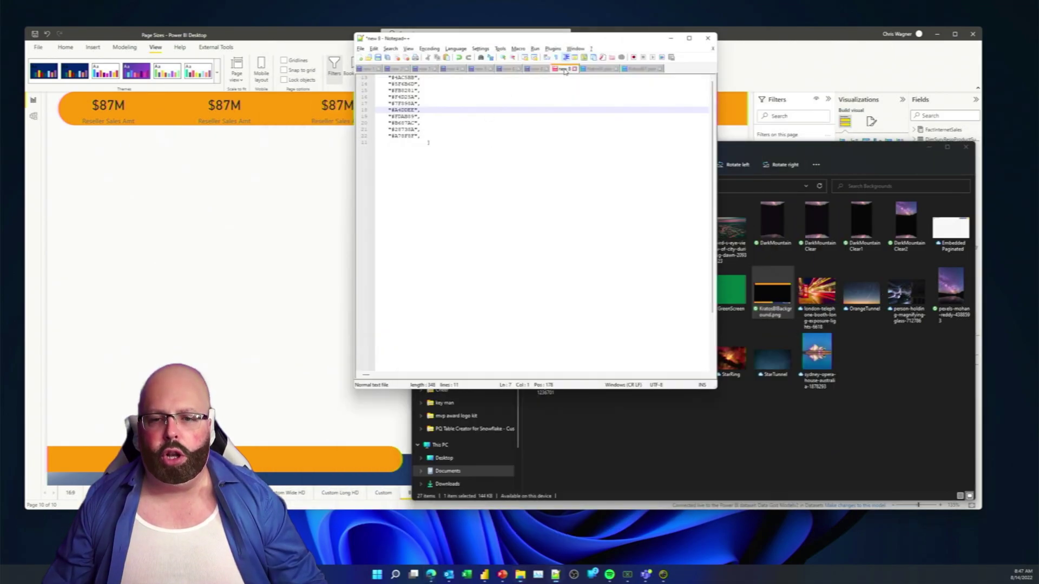
{"action": "left_click", "coordinate": [779, 164]}
{"action": "left_click", "coordinate": [582, 112]}
{"action": "left_click", "coordinate": [928, 147]}
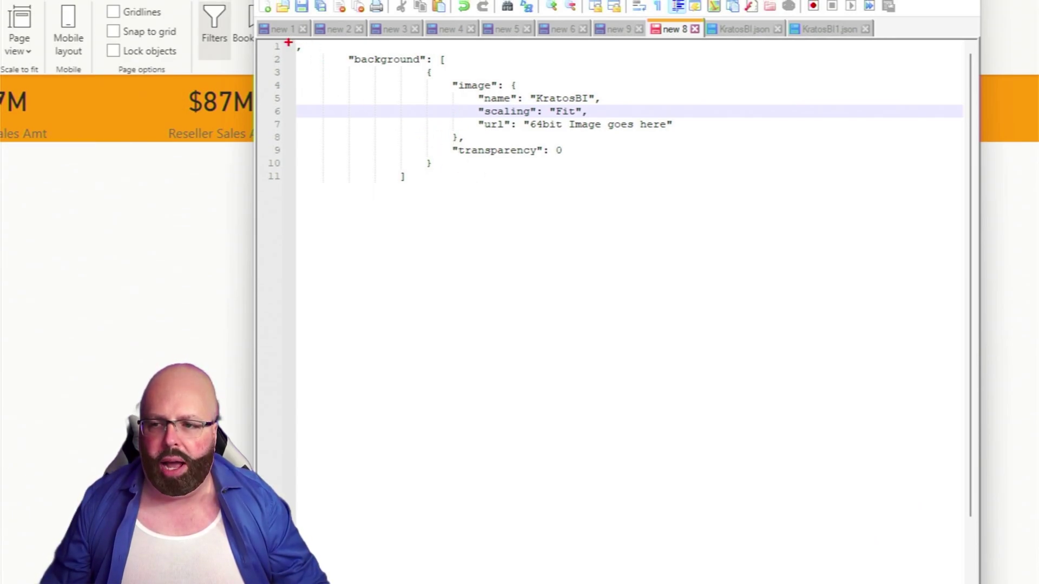
{"action": "mouse_move", "coordinate": [291, 44]}
{"action": "left_mouse_down"}
{"action": "mouse_move", "coordinate": [317, 148]}
{"action": "mouse_move", "coordinate": [310, 183]}
{"action": "mouse_move", "coordinate": [519, 215]}
{"action": "mouse_move", "coordinate": [786, 177]}
{"action": "mouse_move", "coordinate": [770, 102]}
{"action": "mouse_move", "coordinate": [490, 42]}
{"action": "mouse_move", "coordinate": [277, 52]}
{"action": "left_mouse_up"}
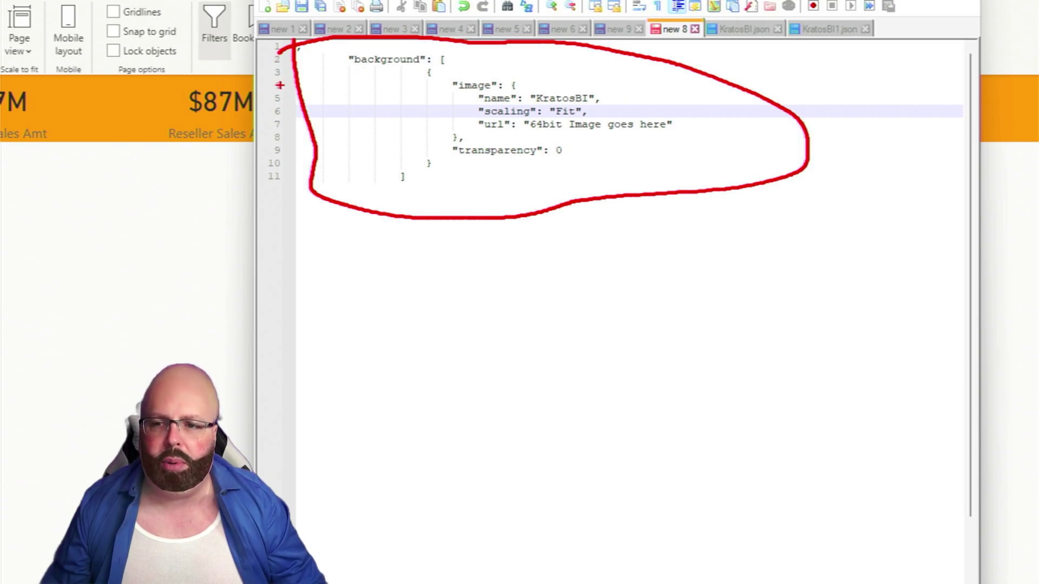
{"action": "left_click_drag", "start_coordinate": [535, 132], "coordinate": [643, 135]}
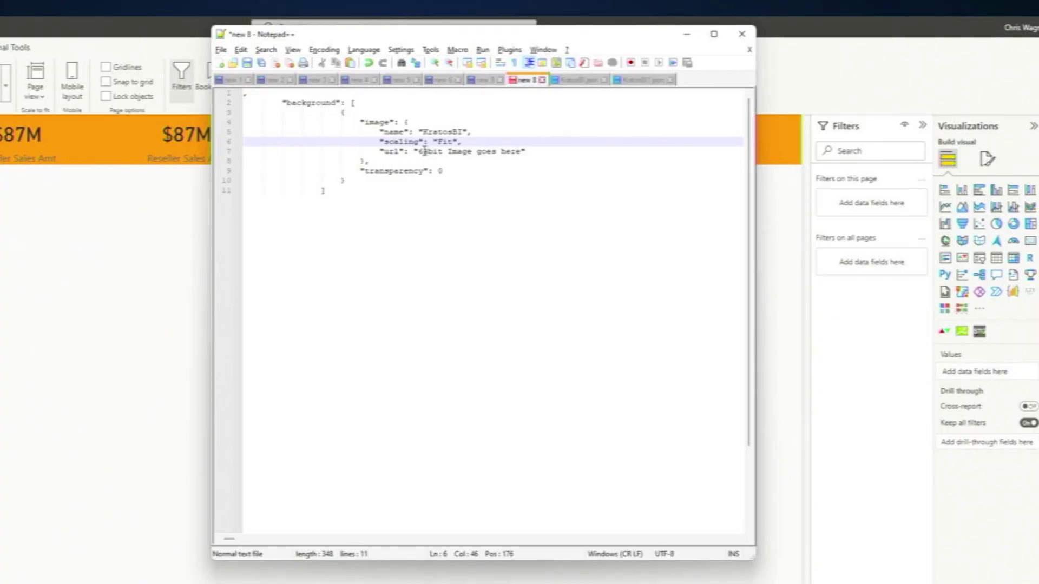
Step: Replace the placeholder with the base64 PNG data URL and copy the whole snippet
{"action": "left_click_drag", "start_coordinate": [419, 152], "coordinate": [521, 154]}
{"action": "key", "text": "ctrl+v"}
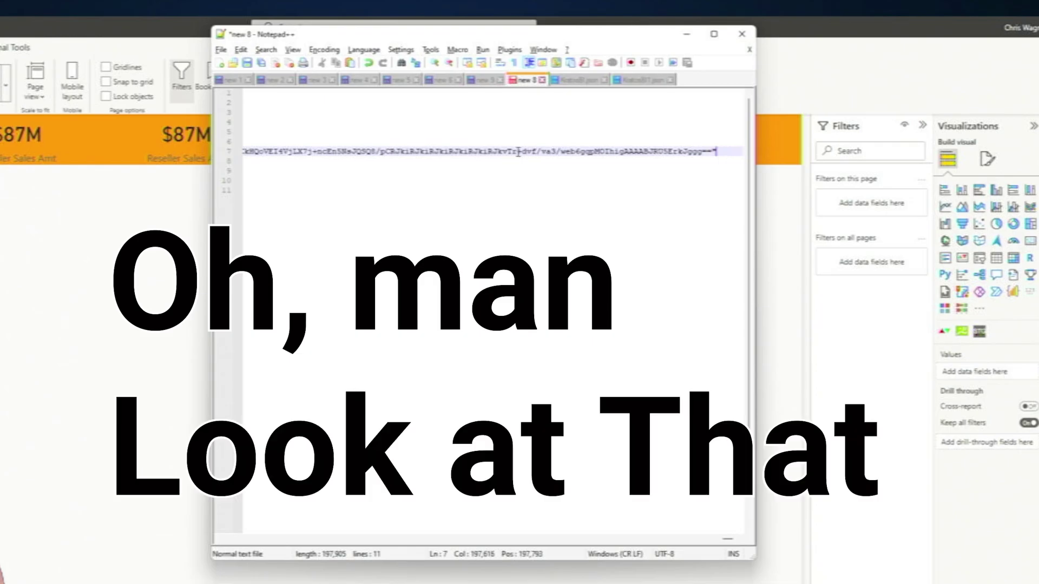
{"action": "key", "text": "Right"}
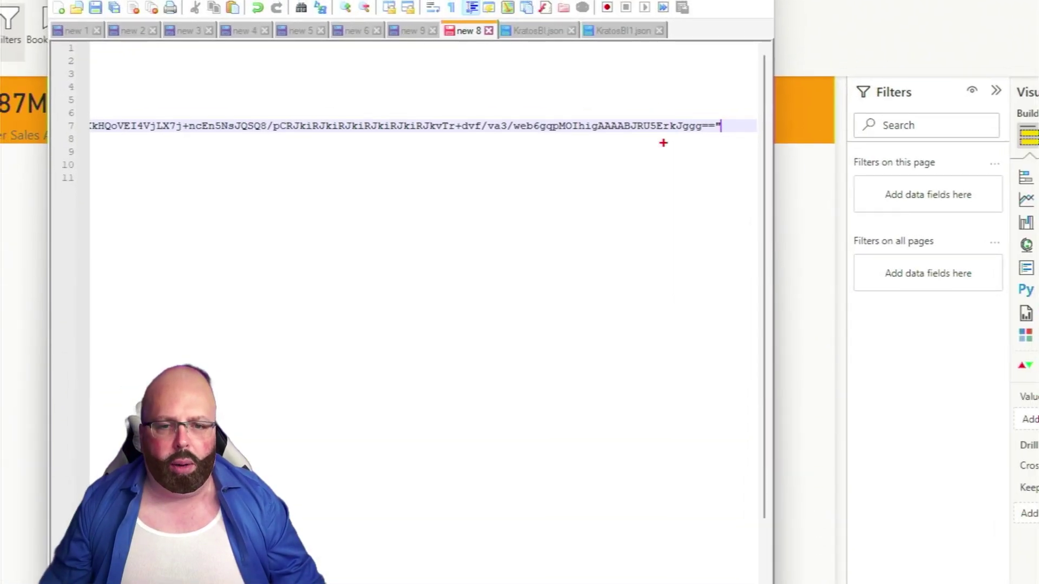
{"action": "left_click_drag", "start_coordinate": [717, 142], "coordinate": [714, 128]}
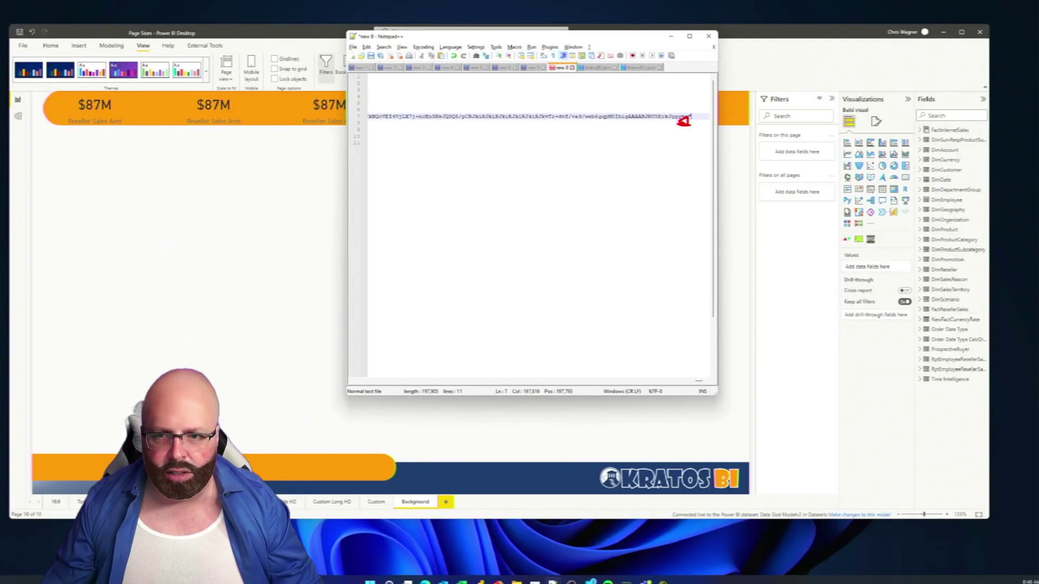
{"action": "key", "text": "Home"}
{"action": "key", "text": "Home"}
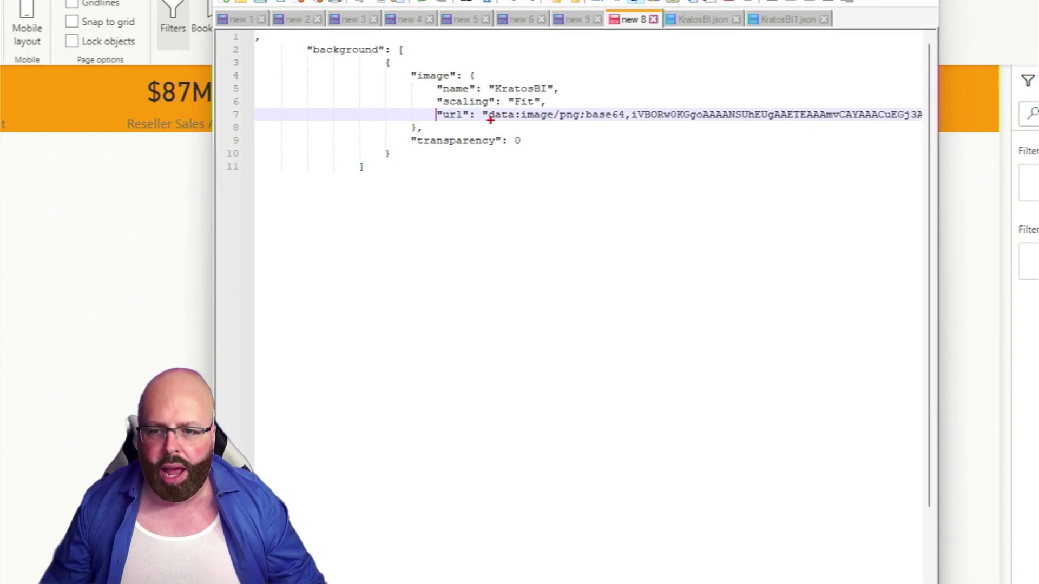
{"action": "left_click_drag", "start_coordinate": [484, 121], "coordinate": [505, 126]}
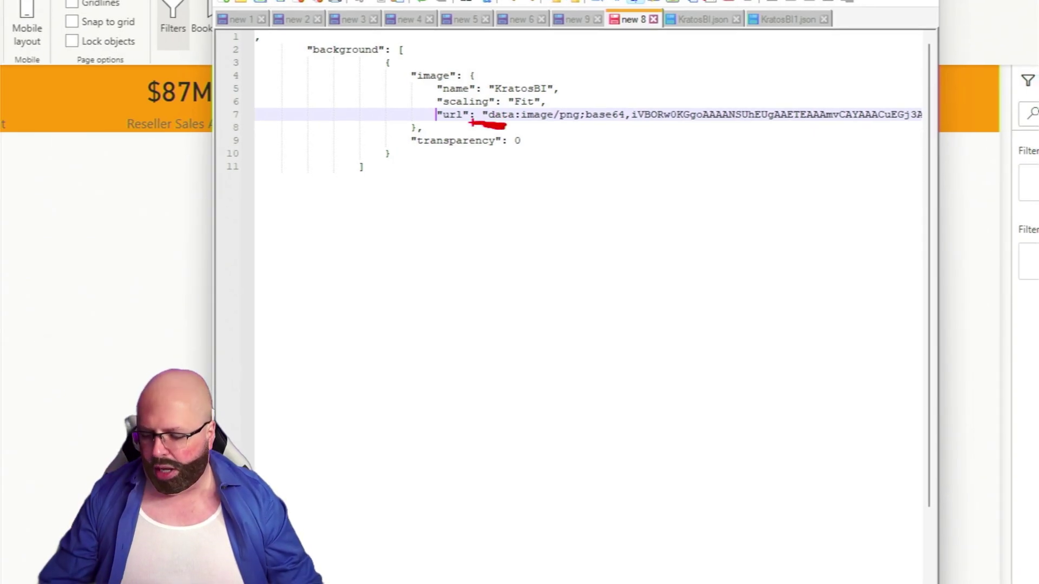
{"action": "key", "text": "Escape"}
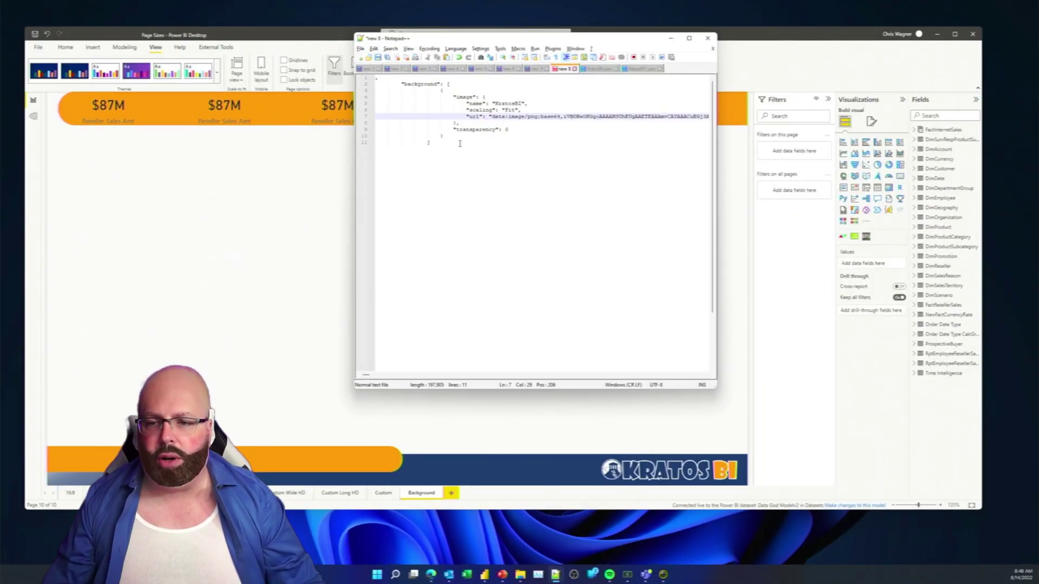
{"action": "key", "text": "ctrl+a"}
{"action": "key", "text": "ctrl+c"}
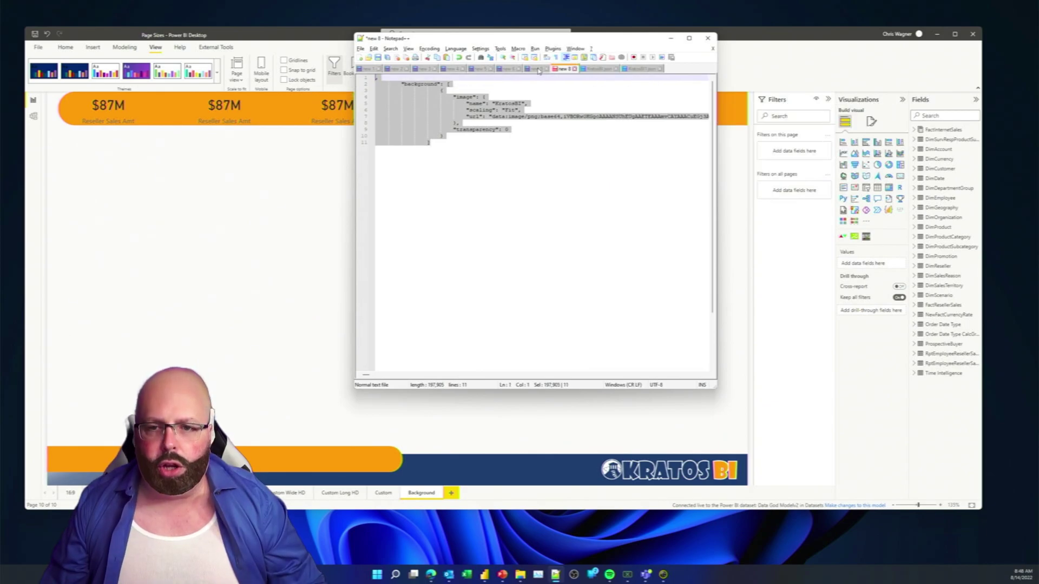
Step: Paste the background image block into the theme JSON right after the outspace entry
{"action": "left_click", "coordinate": [536, 69]}
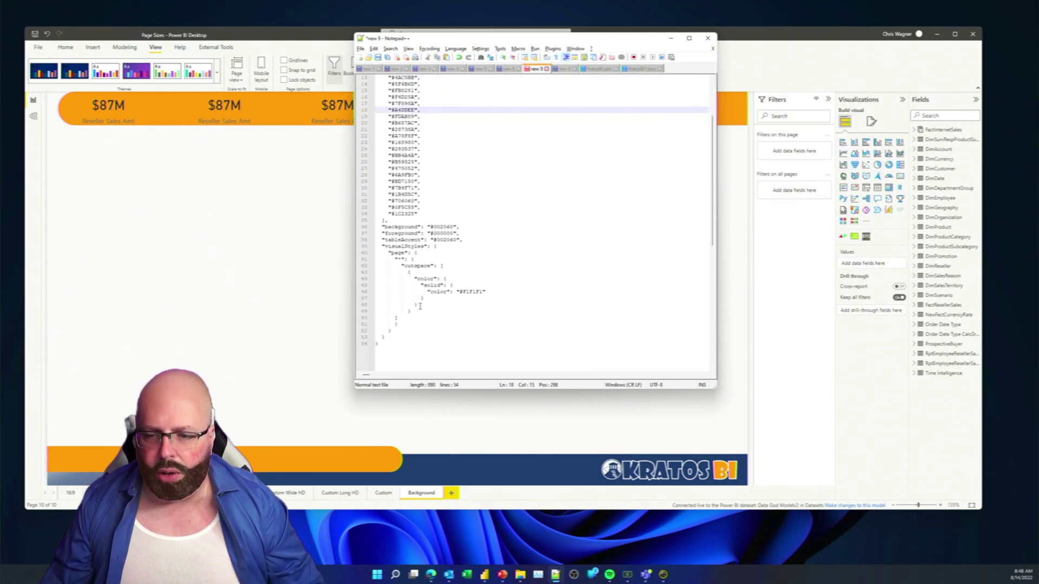
{"action": "left_click", "coordinate": [411, 259]}
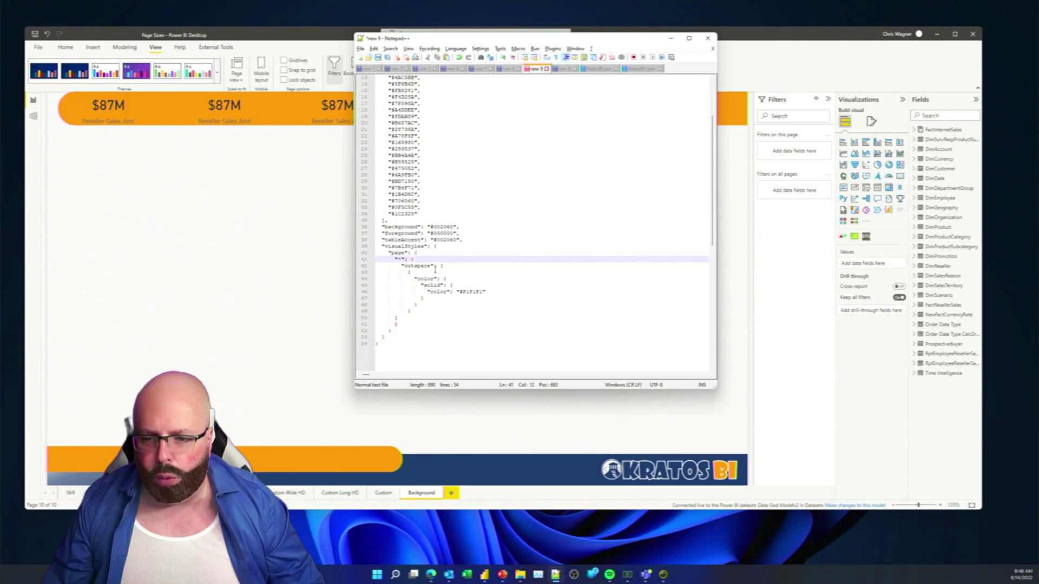
{"action": "left_click", "coordinate": [412, 271]}
{"action": "left_click", "coordinate": [416, 311]}
{"action": "left_click", "coordinate": [442, 265]}
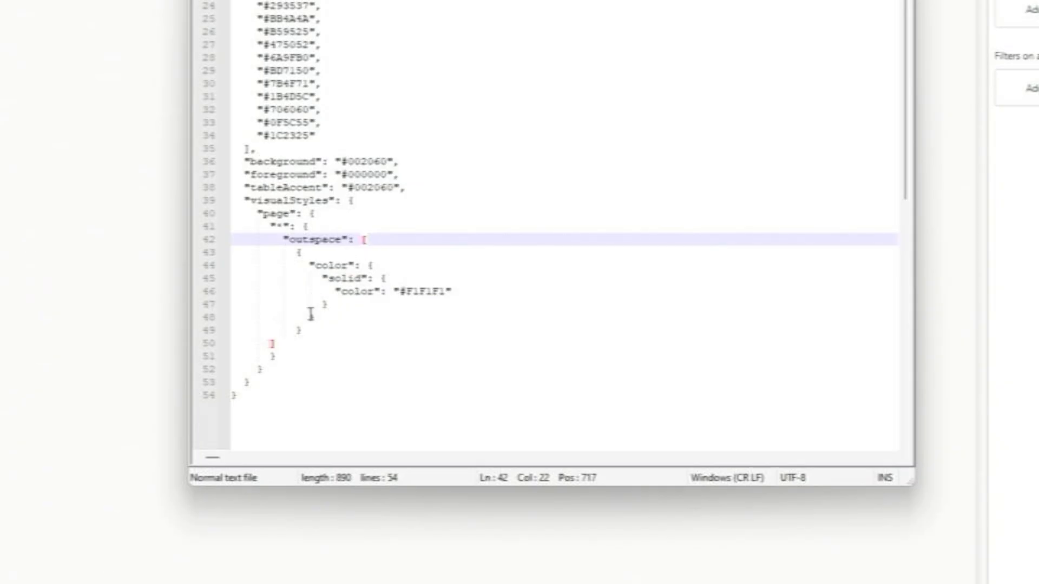
{"action": "left_click", "coordinate": [297, 339]}
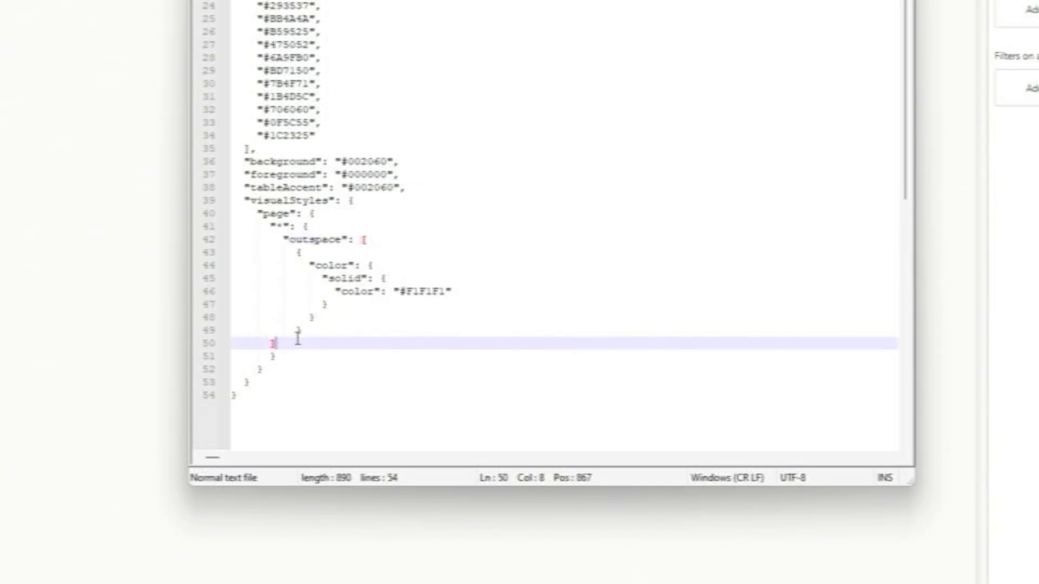
{"action": "key", "text": "ctrl+v"}
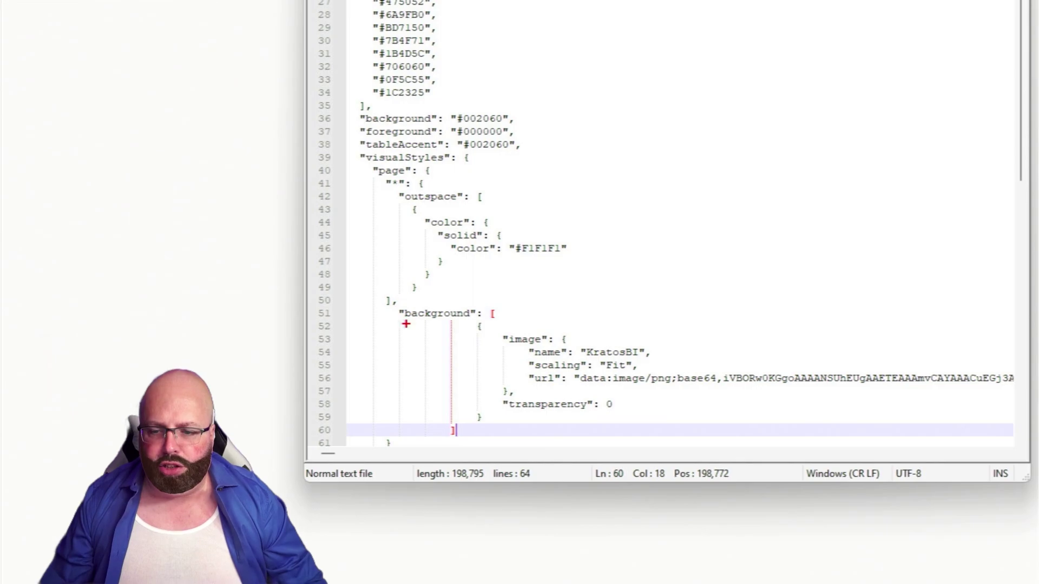
Step: Select the entire 64-line theme JSON for the JSON formatter page
{"action": "left_click_drag", "start_coordinate": [269, 314], "coordinate": [288, 314]}
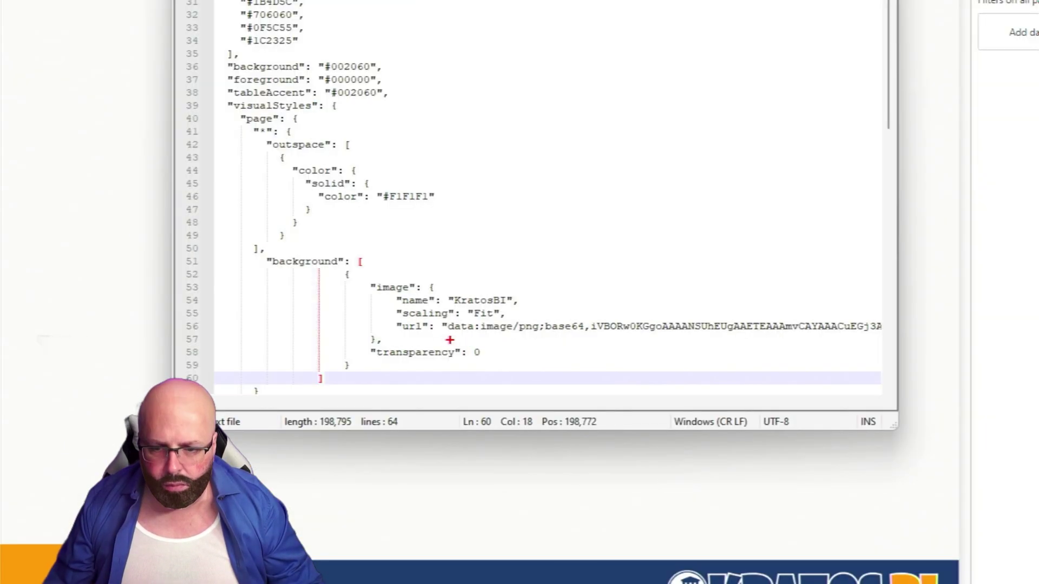
{"action": "mouse_move", "coordinate": [503, 343]}
{"action": "left_mouse_down"}
{"action": "mouse_move", "coordinate": [482, 336]}
{"action": "mouse_move", "coordinate": [590, 333]}
{"action": "mouse_move", "coordinate": [527, 358]}
{"action": "mouse_move", "coordinate": [371, 342]}
{"action": "mouse_move", "coordinate": [351, 300]}
{"action": "mouse_move", "coordinate": [307, 314]}
{"action": "left_mouse_up"}
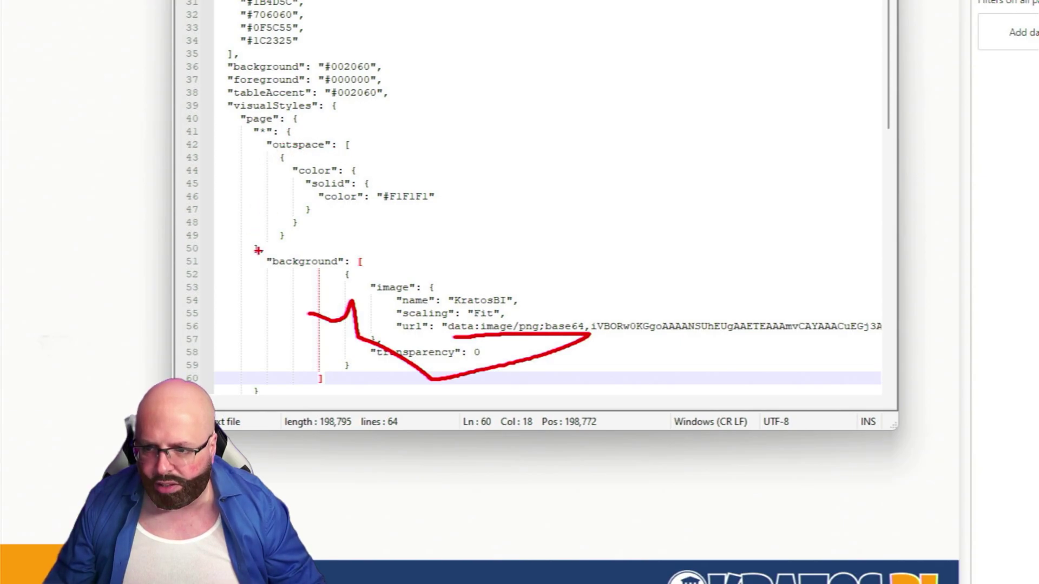
{"action": "key", "text": "Escape"}
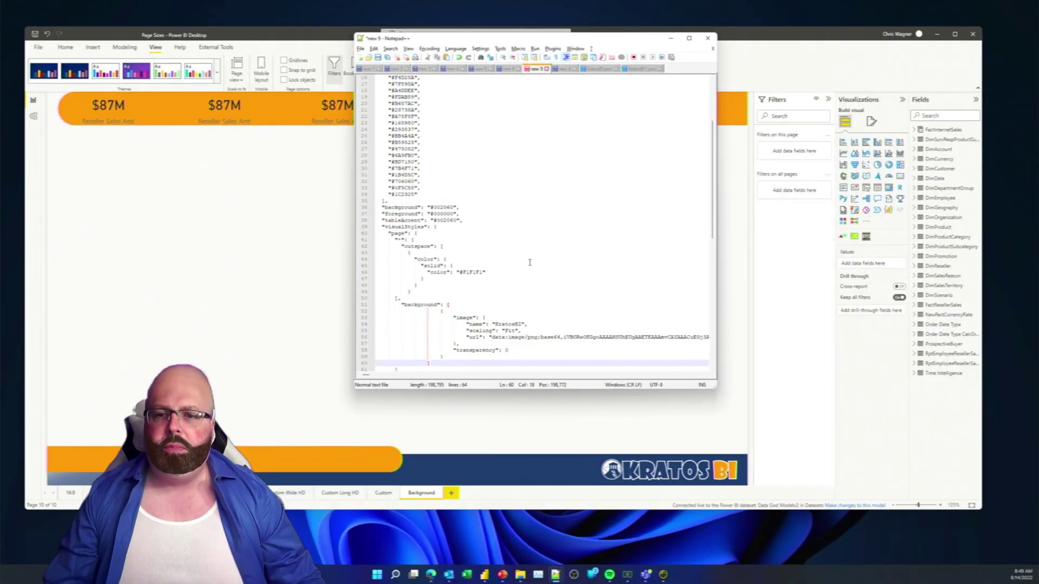
{"action": "left_click", "coordinate": [492, 214]}
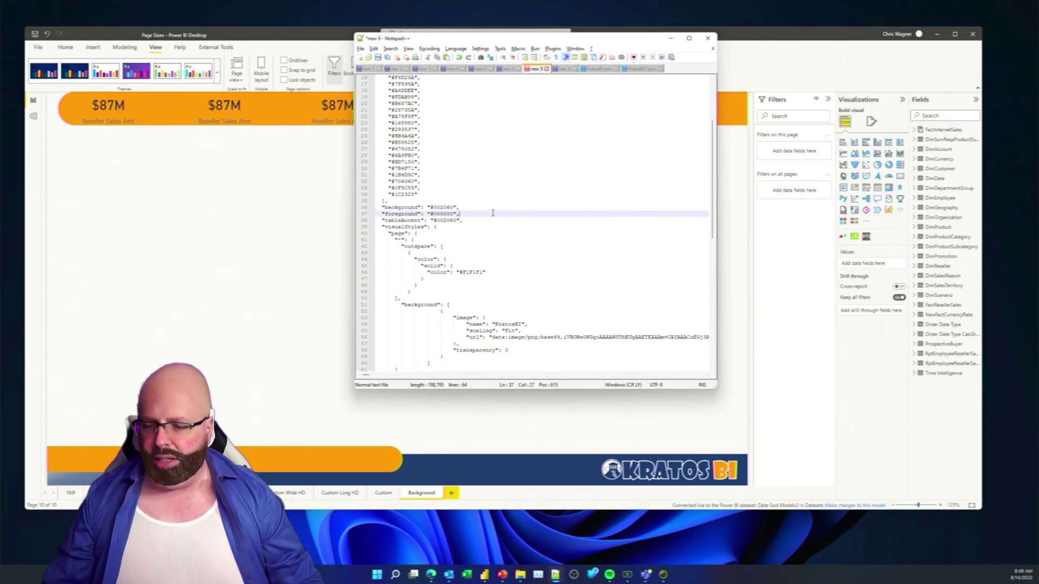
{"action": "key", "text": "ctrl+a"}
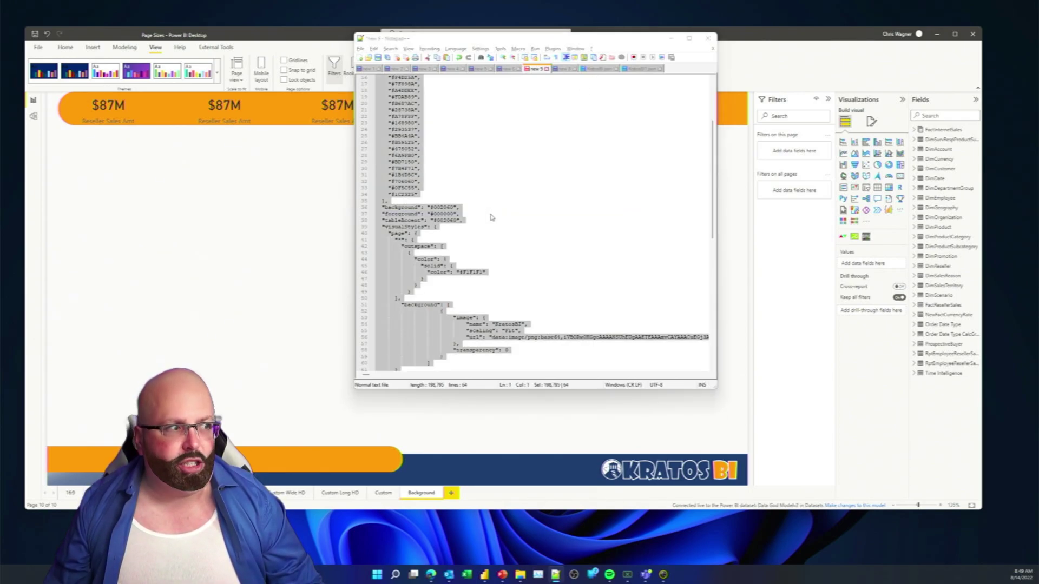
{"action": "key", "text": "alt+Tab"}
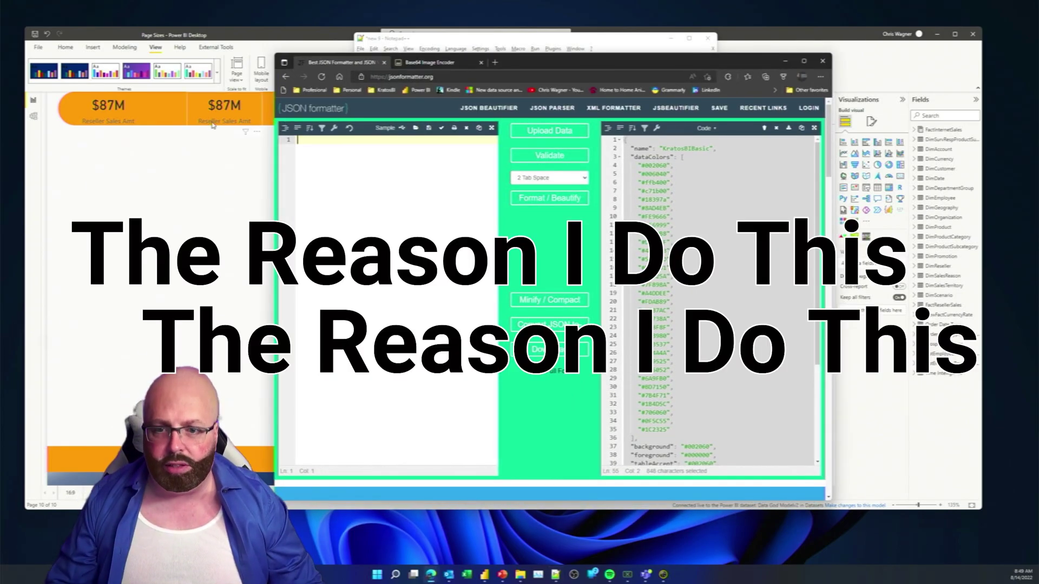
Step: Paste the full theme JSON into JSON Formatter and validate it
{"action": "key", "text": "ctrl+v"}
{"action": "left_click", "coordinate": [528, 156]}
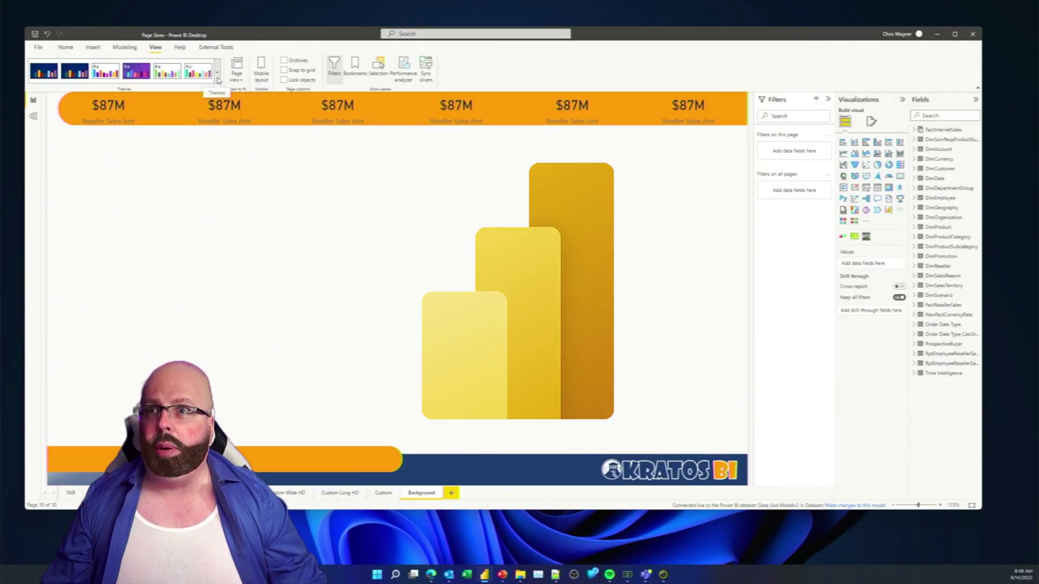
Step: Import the KratosBI theme file from the KratosBI Themes folder via Browse for themes
{"action": "left_click", "coordinate": [217, 79]}
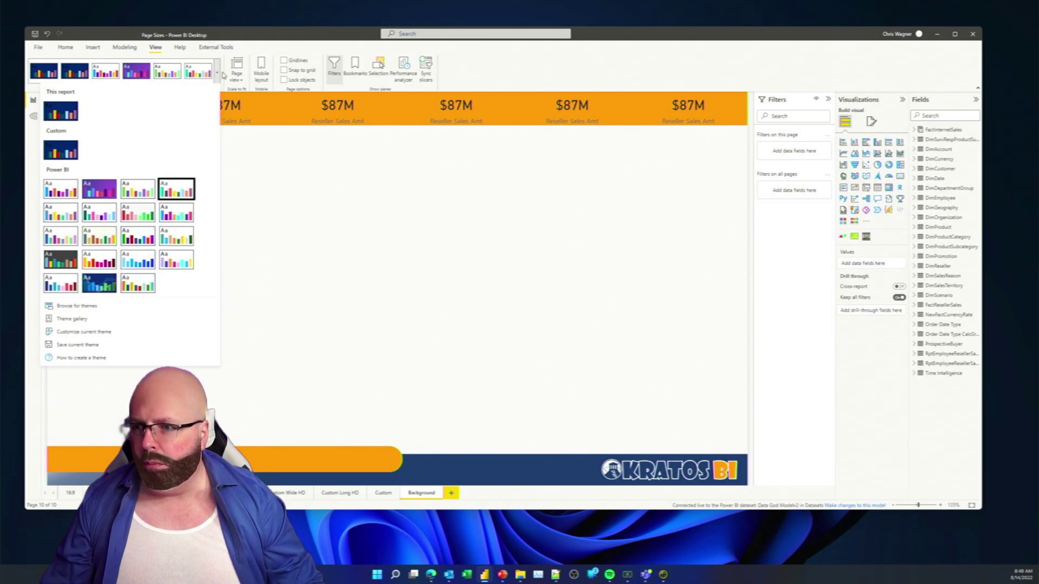
{"action": "left_click", "coordinate": [101, 307]}
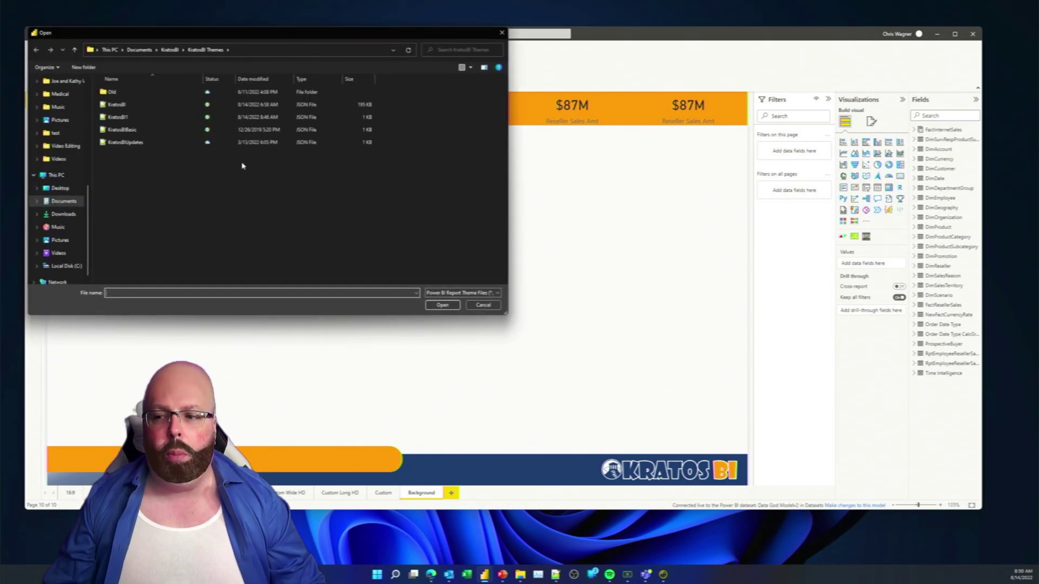
{"action": "left_click", "coordinate": [281, 105]}
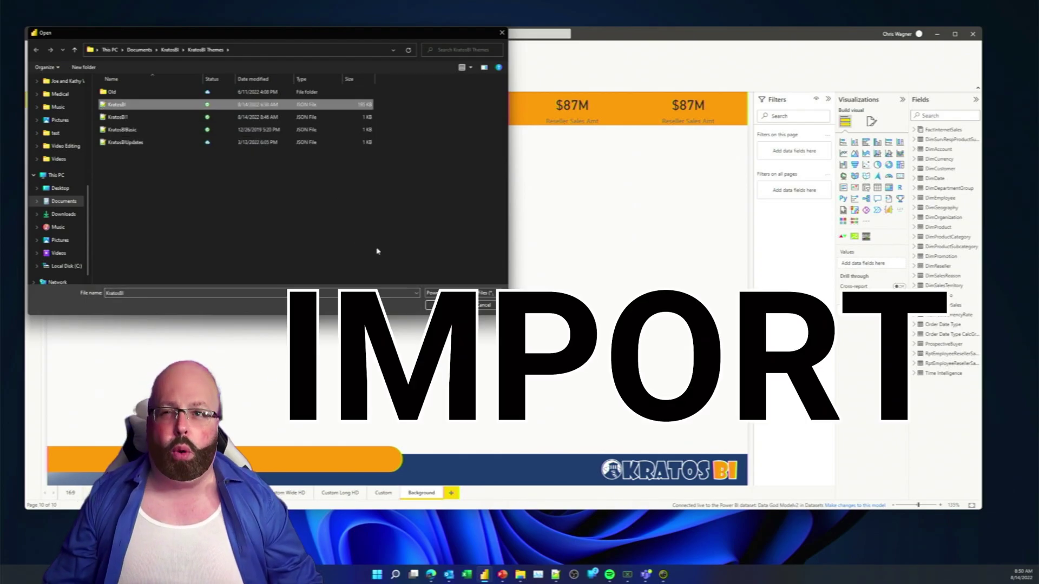
{"action": "left_click", "coordinate": [441, 306]}
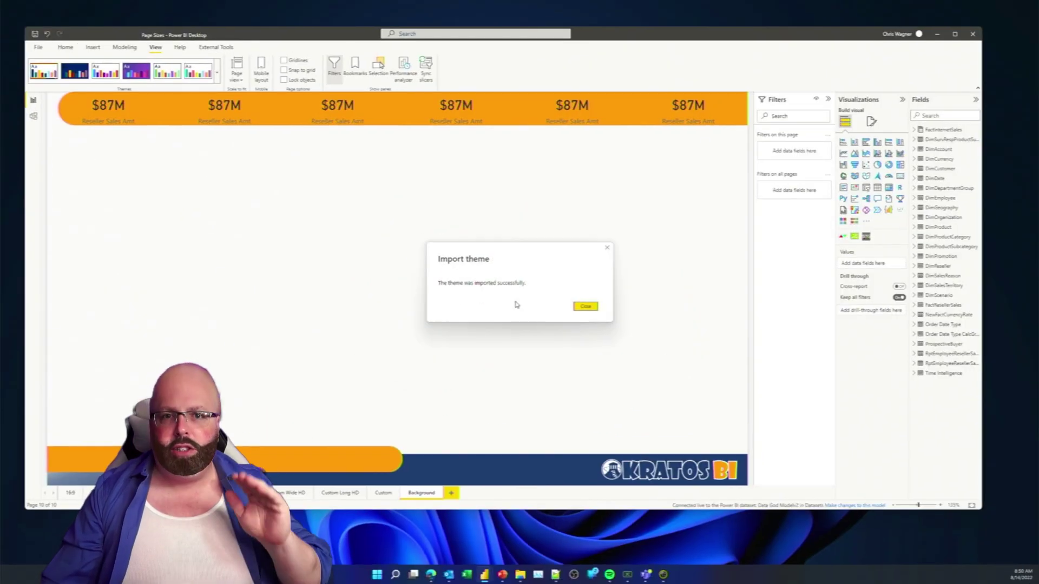
{"action": "left_click", "coordinate": [585, 306]}
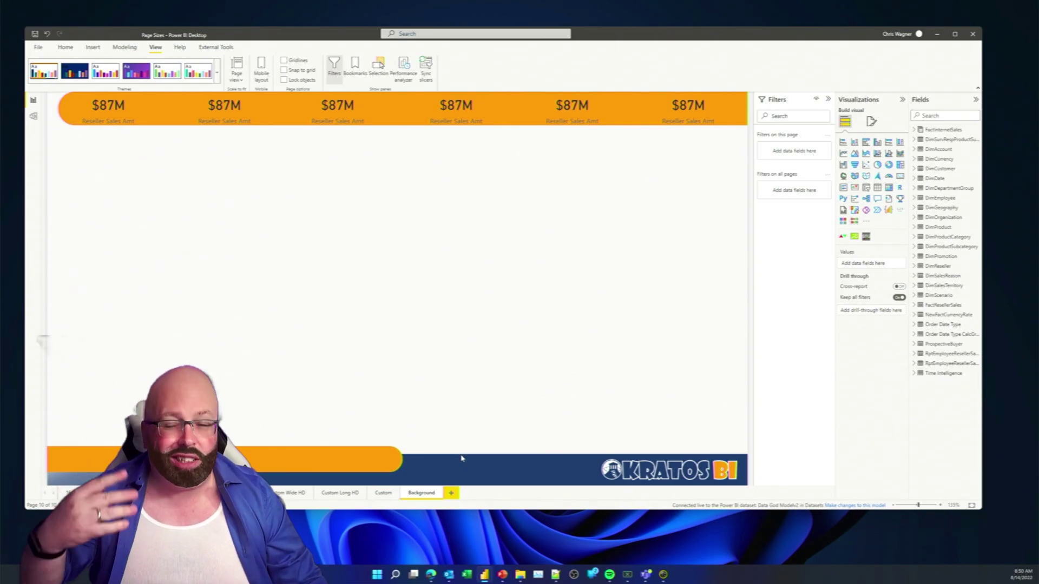
Step: Add a new blank Page 1 that picks up the Kratos BI background
{"action": "left_click", "coordinate": [451, 493]}
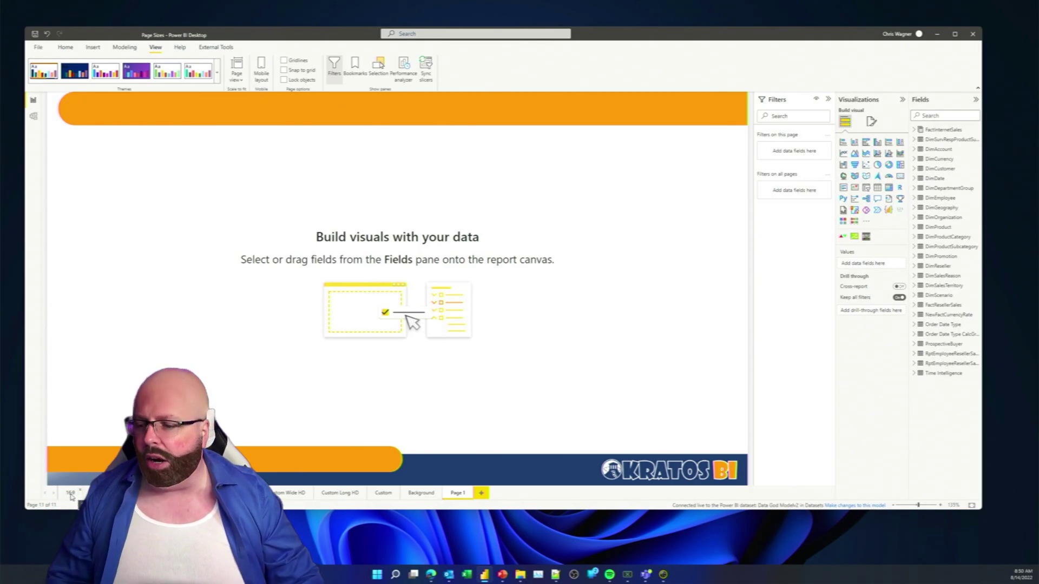
Step: Step from the 16:9 page through each page to the Custom Long 1080 x 1920 page
{"action": "left_click", "coordinate": [70, 494]}
{"action": "key", "text": "ctrl+Page_Down"}
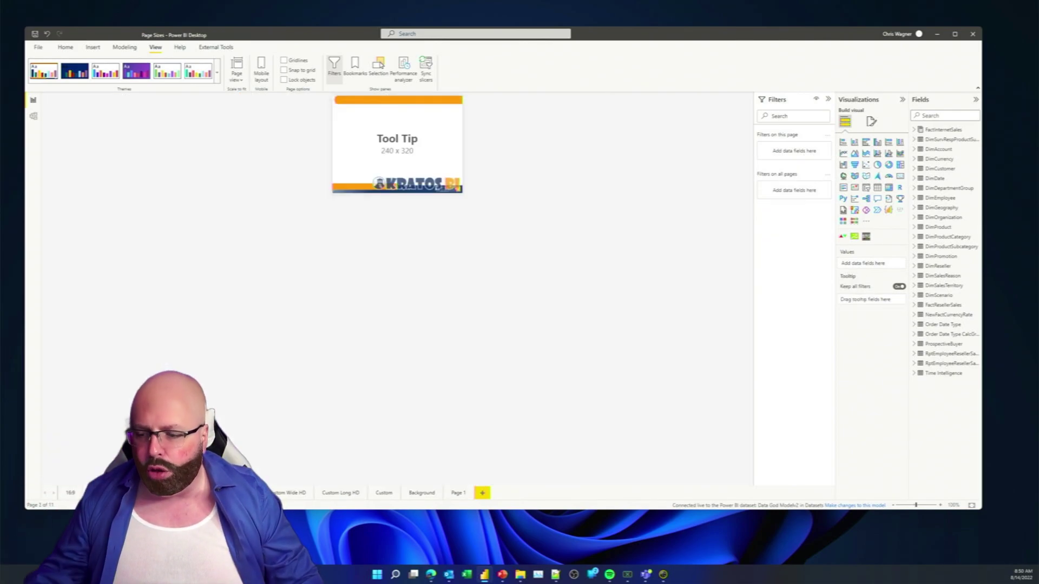
{"action": "key", "text": "ctrl+Page_Down"}
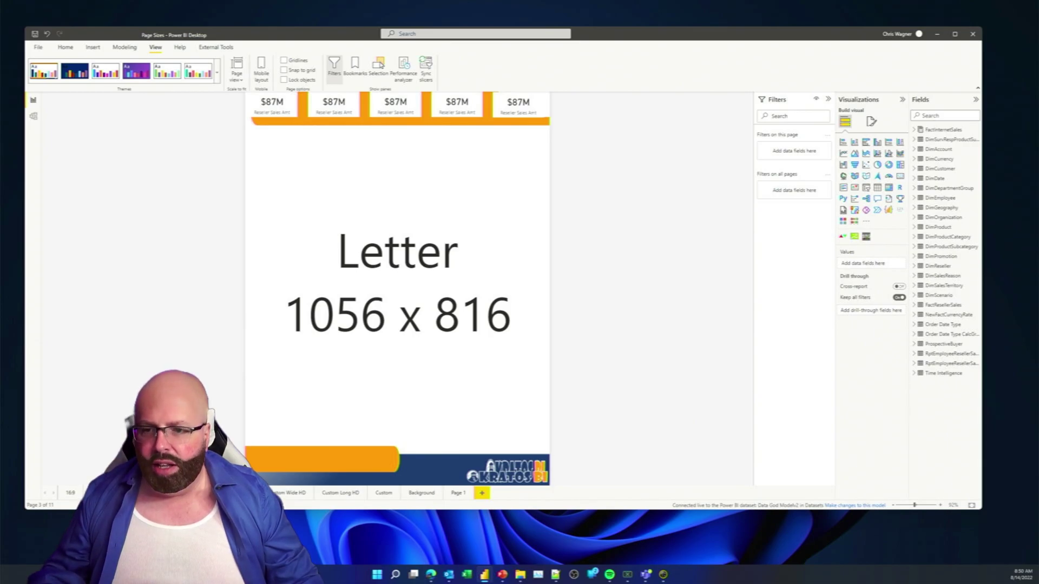
{"action": "key", "text": "ctrl+Page_Down"}
{"action": "key", "text": "ctrl+Page_Down"}
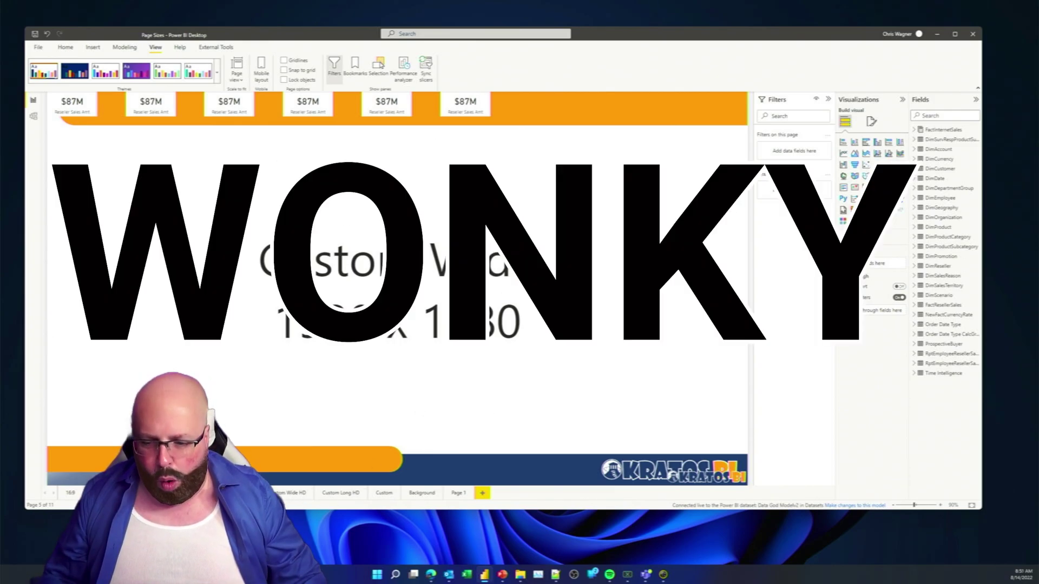
{"action": "left_click", "coordinate": [279, 489]}
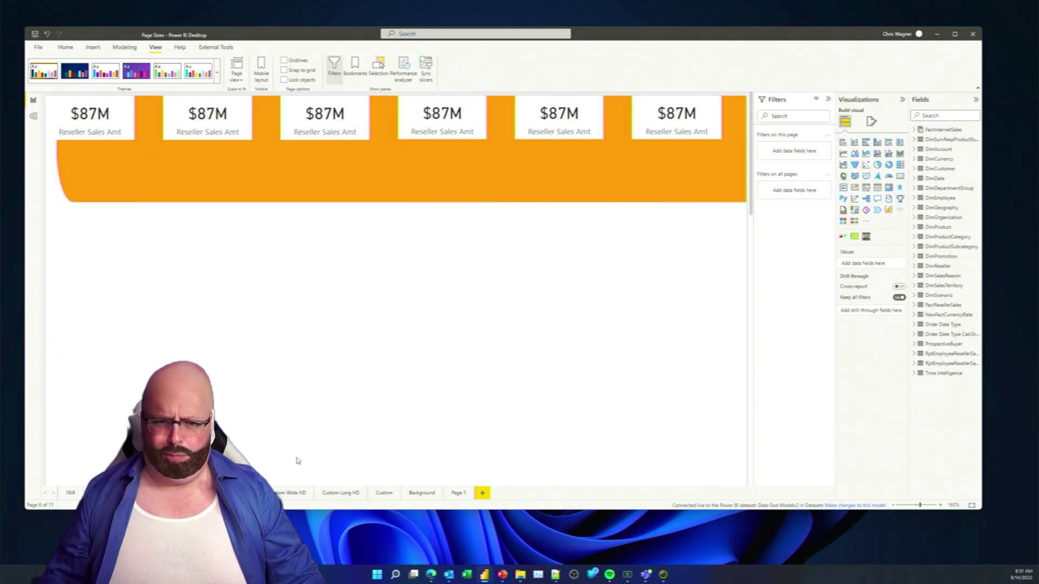
{"action": "scroll", "coordinate": [358, 361], "scroll_direction": "down", "scroll_amount": 2}
{"action": "scroll", "coordinate": [359, 360], "scroll_direction": "down", "scroll_amount": 5}
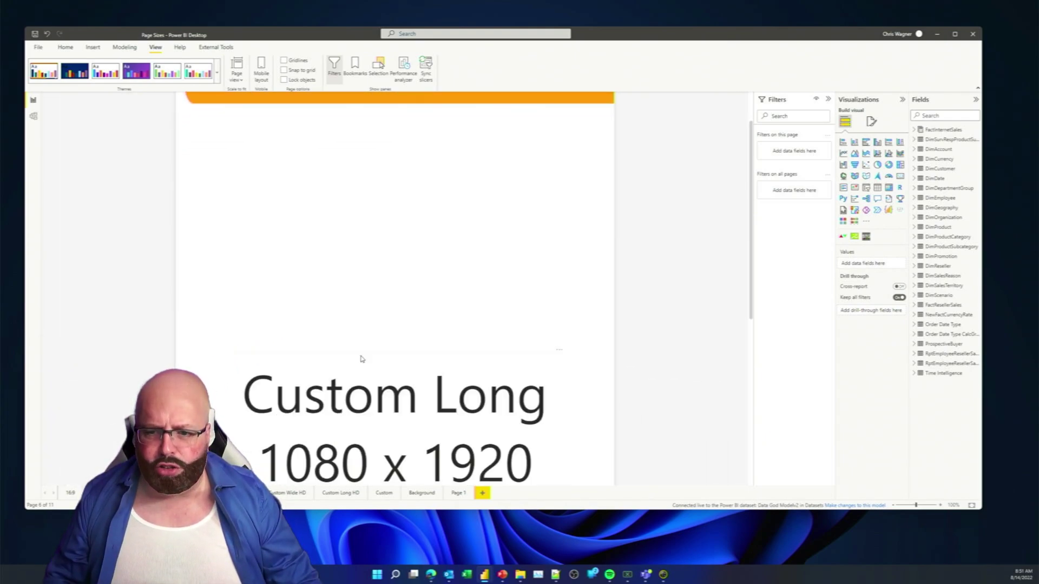
{"action": "scroll", "coordinate": [362, 358], "scroll_direction": "down", "scroll_amount": 5}
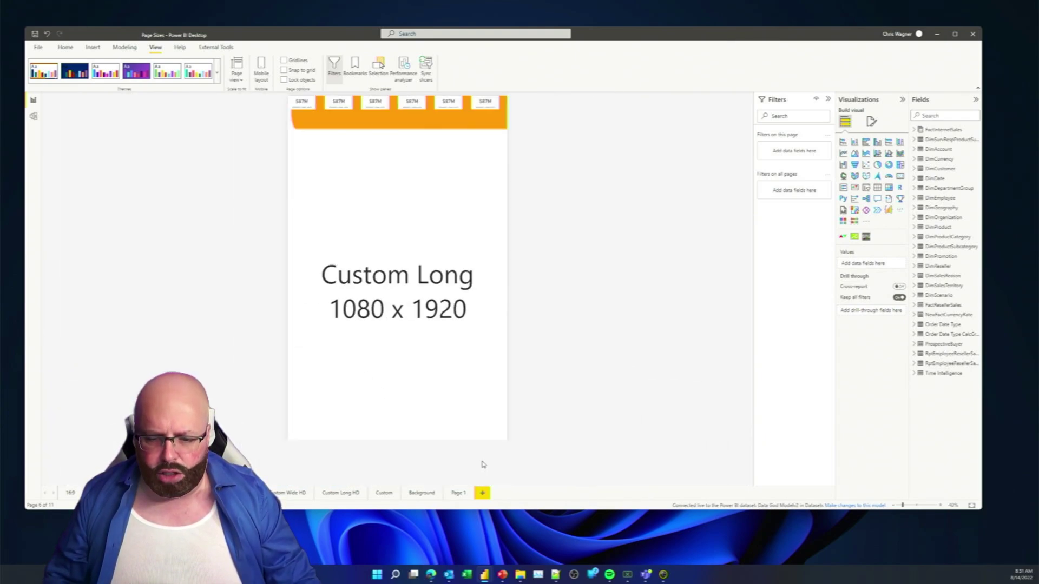
{"action": "scroll", "coordinate": [435, 352], "scroll_direction": "up", "scroll_amount": 1}
{"action": "scroll", "coordinate": [426, 348], "scroll_direction": "up", "scroll_amount": 4}
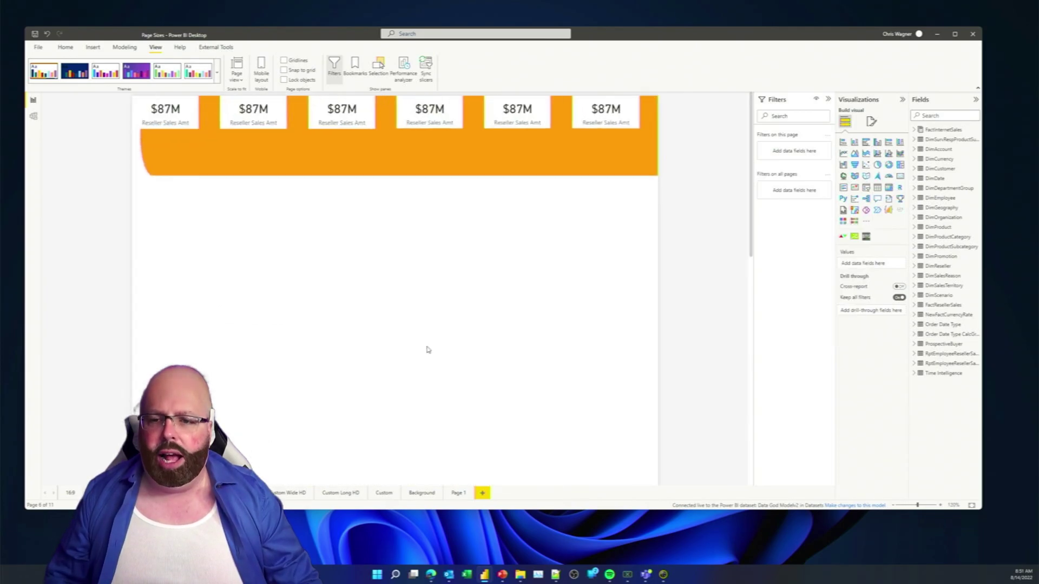
Step: Clear the Canvas background image field in the Custom Long page's Format page settings
{"action": "left_click", "coordinate": [870, 124]}
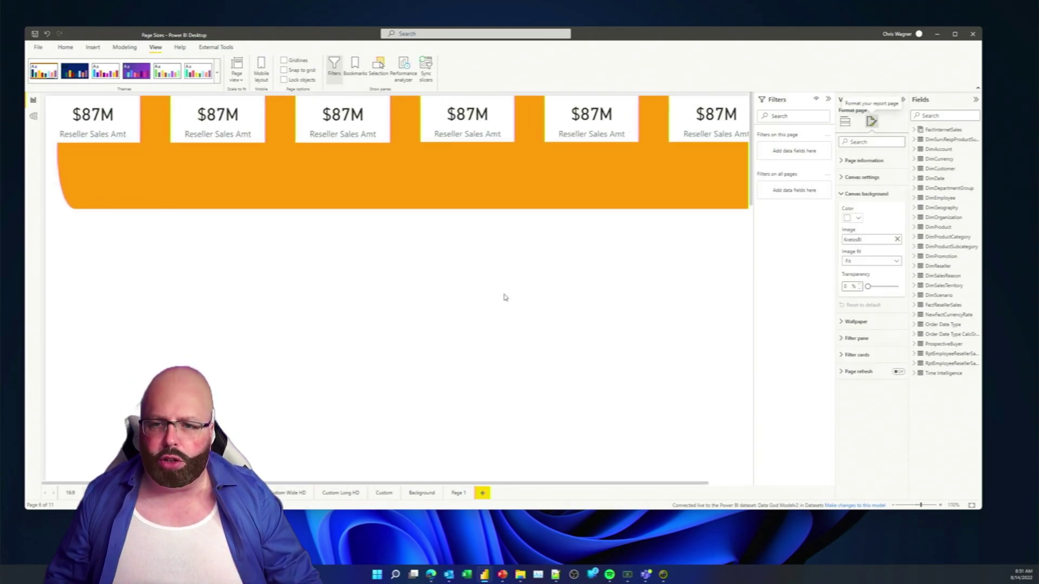
{"action": "left_click", "coordinate": [896, 240]}
{"action": "scroll", "coordinate": [537, 276], "scroll_direction": "down", "scroll_amount": 6, "text": "ctrl"}
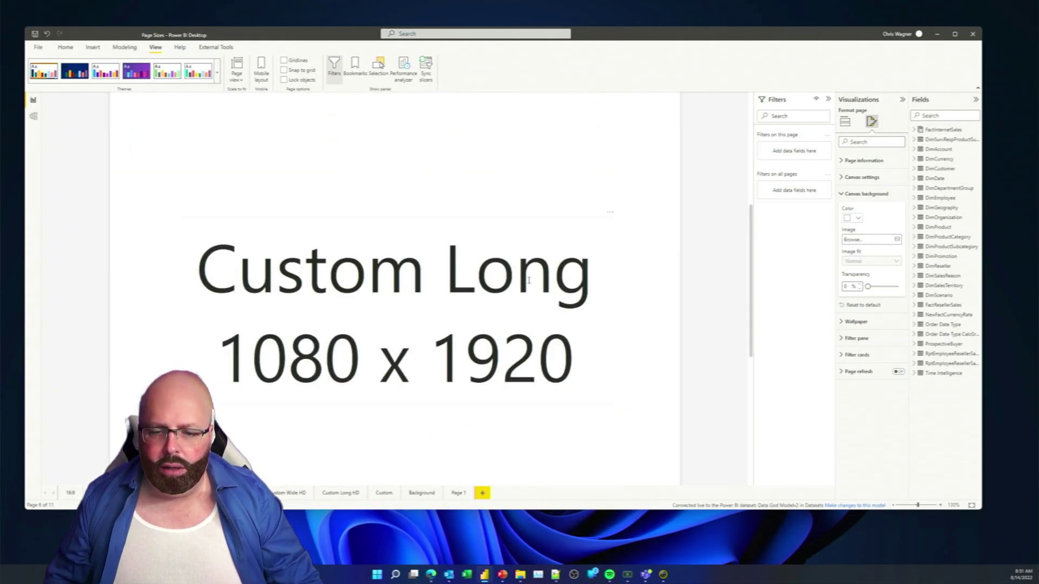
{"action": "scroll", "coordinate": [529, 285], "scroll_direction": "up", "scroll_amount": 5, "text": "ctrl"}
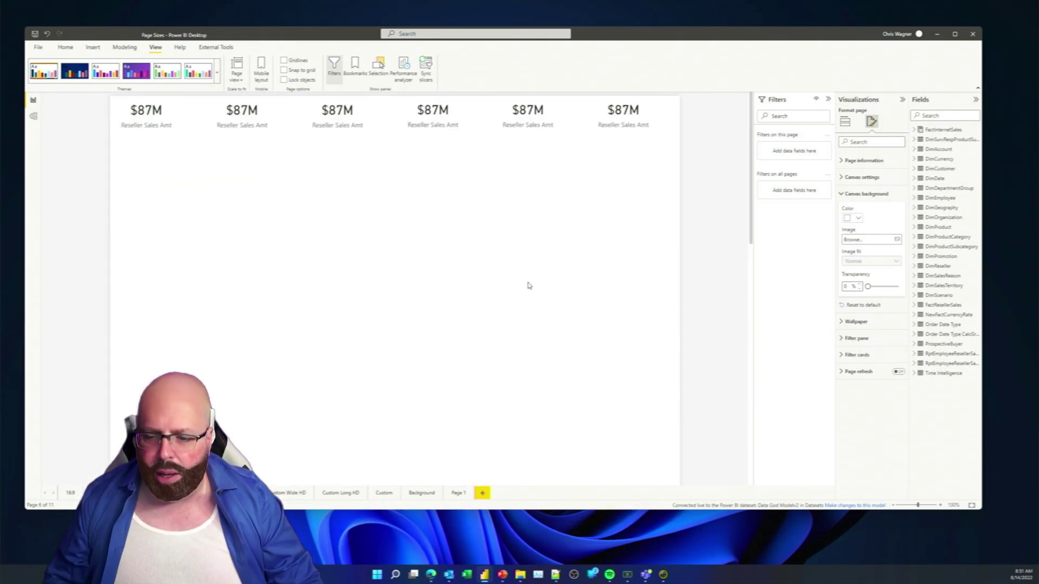